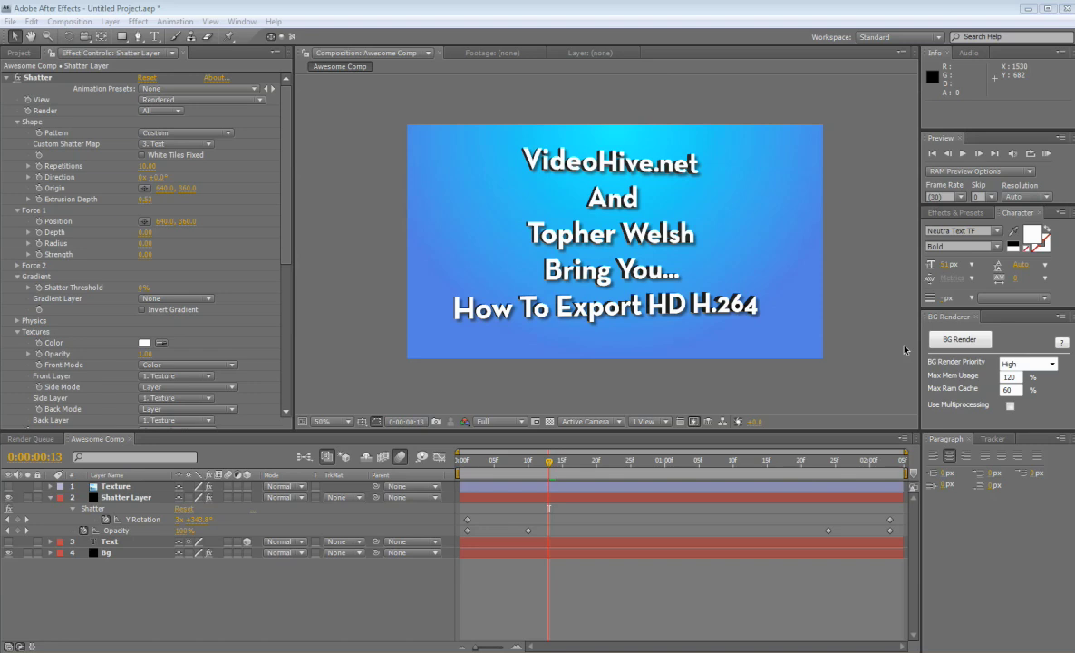
# Scrub the timeline from about frame 15 to frame 25 to watch the title shatter and rotate
pyautogui.click(596, 462)
pyautogui.click(557, 468)
pyautogui.moveTo(578, 468); pyautogui.dragTo(798, 466)
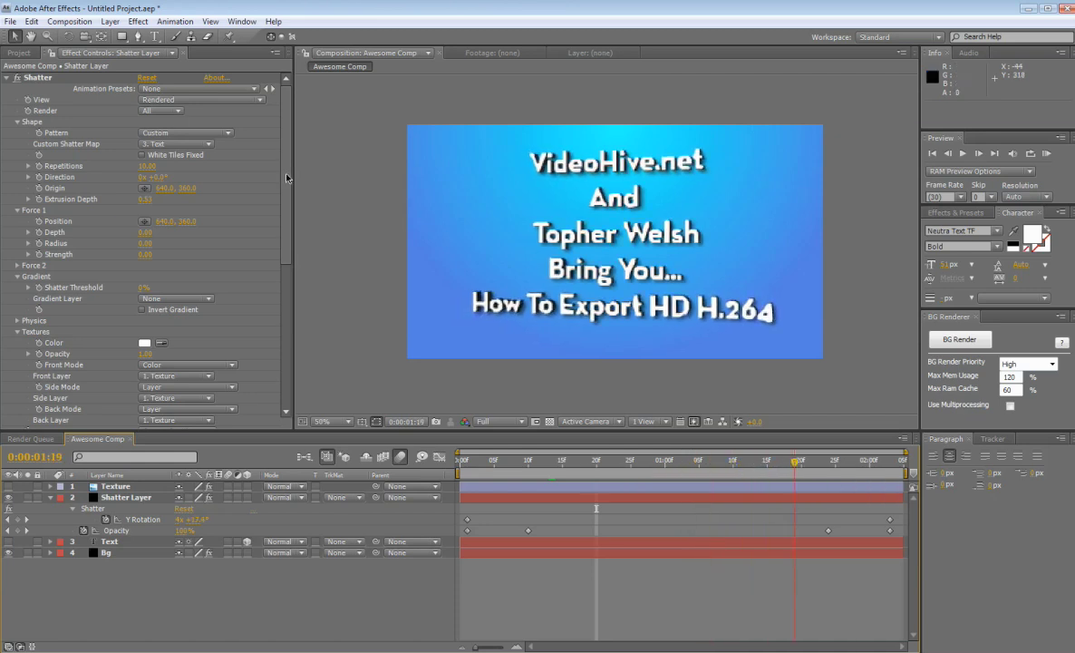
# Hide the Shatter Layer and keep its Custom pattern with 3. Text as the shatter map
pyautogui.click(16, 498)
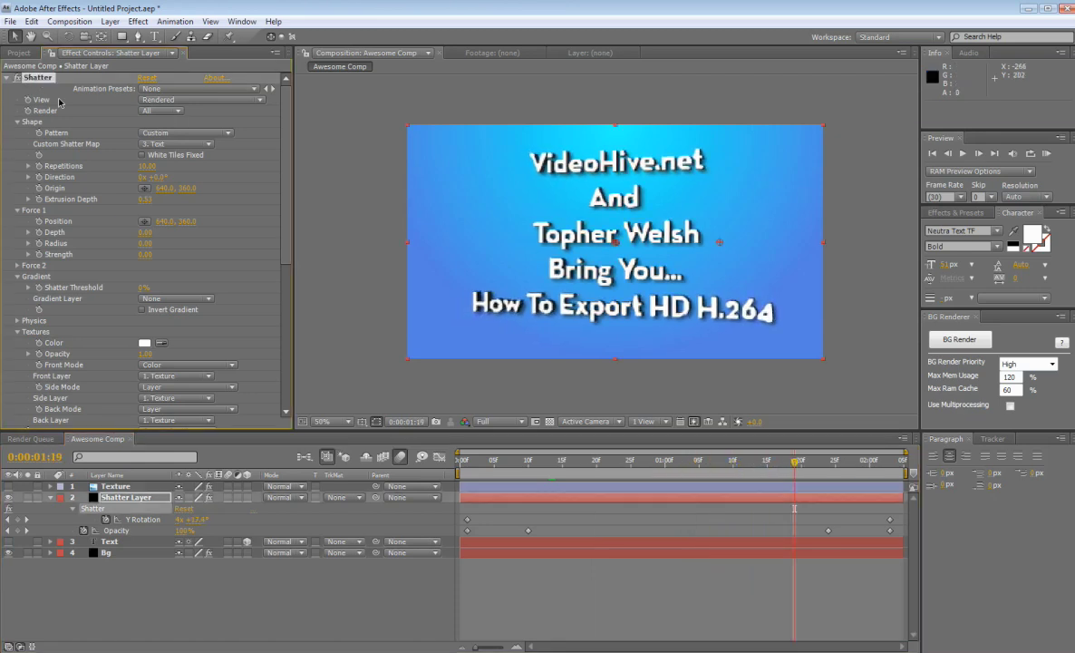
pyautogui.click(8, 497)
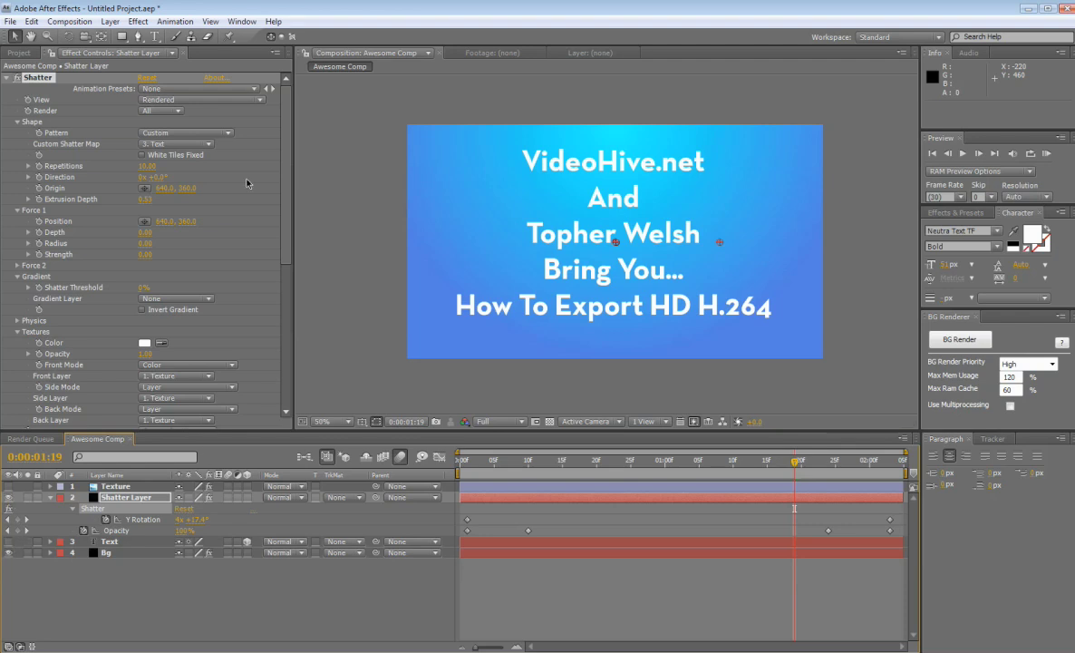
pyautogui.click(184, 136)
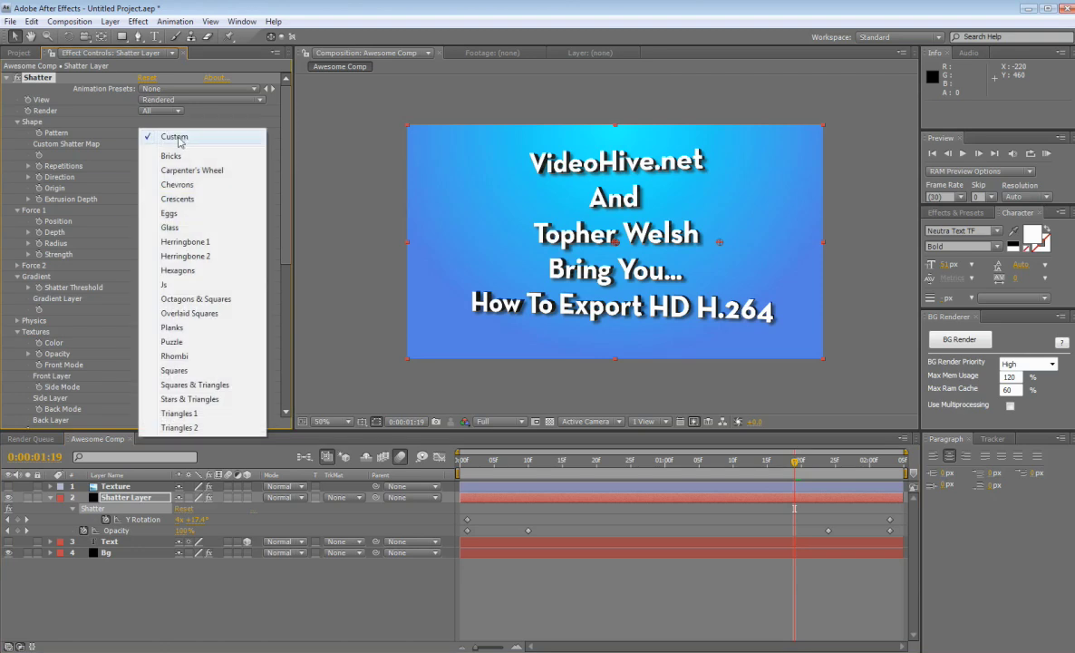
pyautogui.click(175, 138)
pyautogui.click(175, 146)
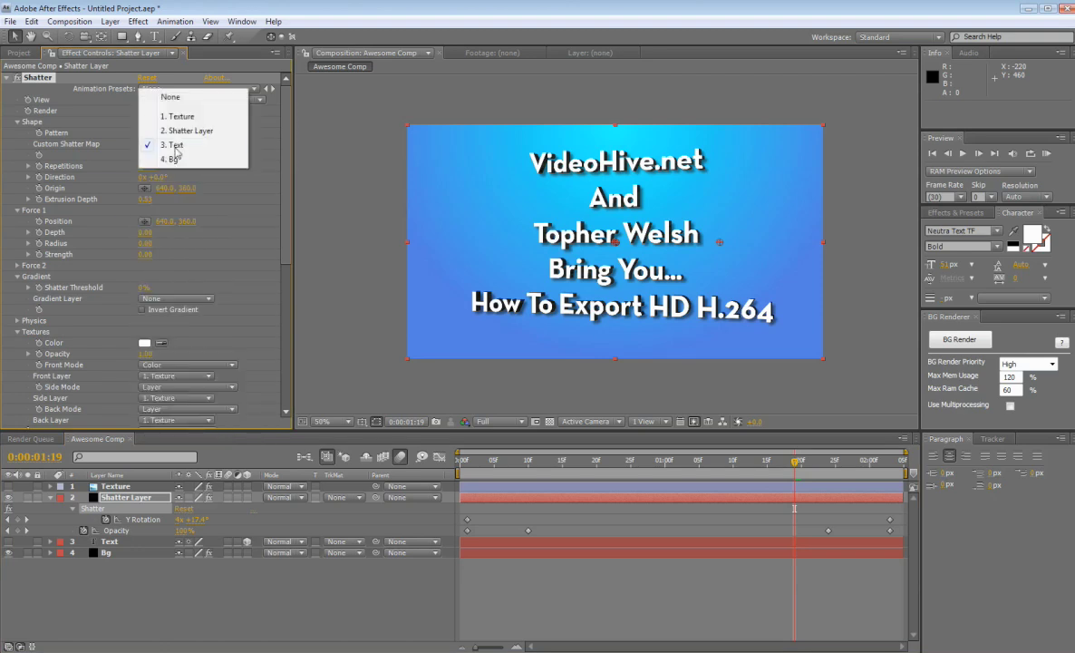
pyautogui.click(172, 147)
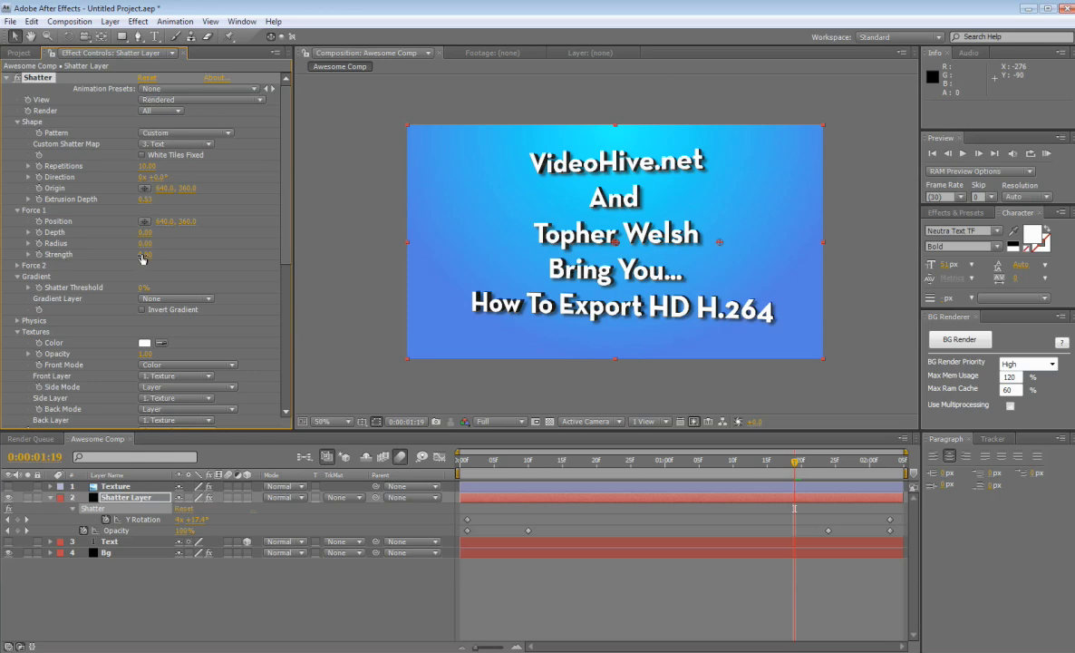
pyautogui.scroll(-2, 289, 225)
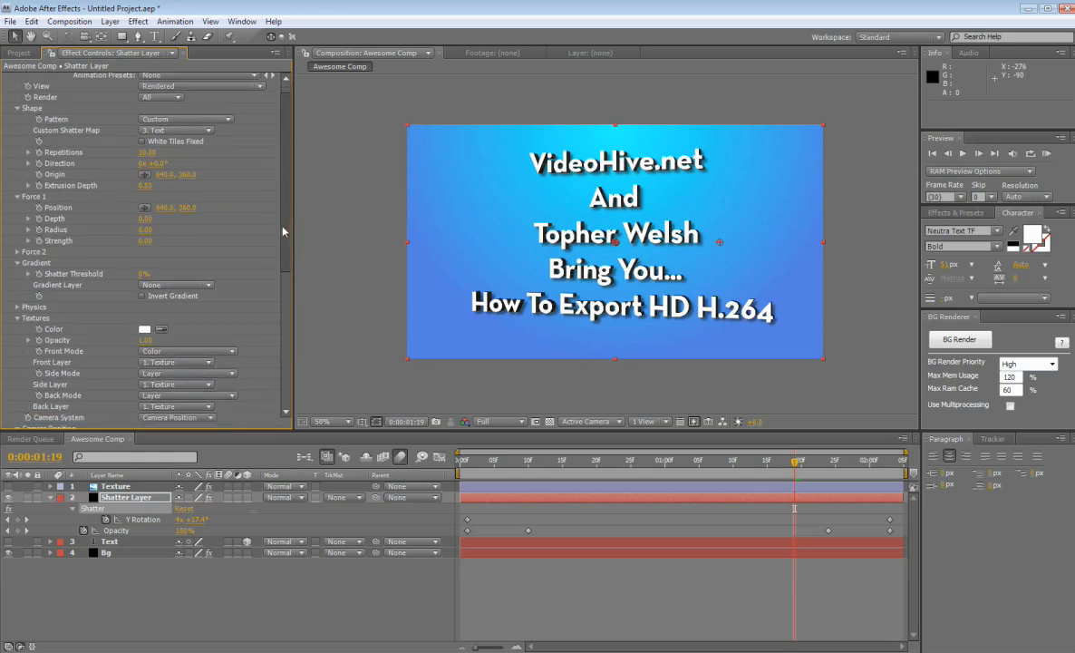
pyautogui.scroll(-1, 281, 232)
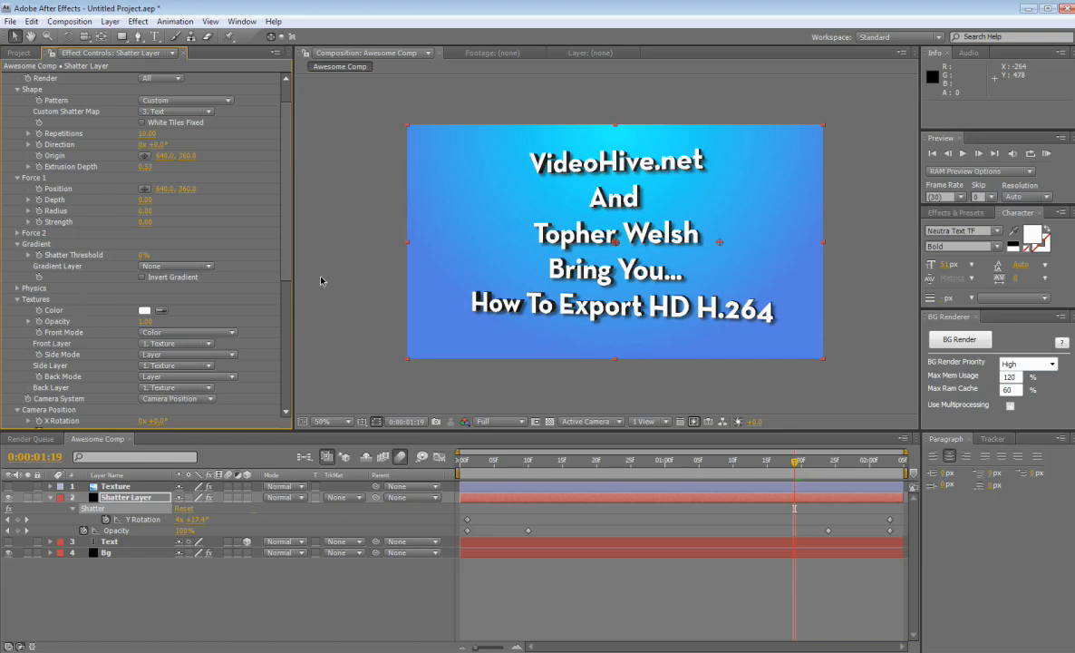
pyautogui.scroll(-1, 281, 245)
pyautogui.scroll(-3, 283, 249)
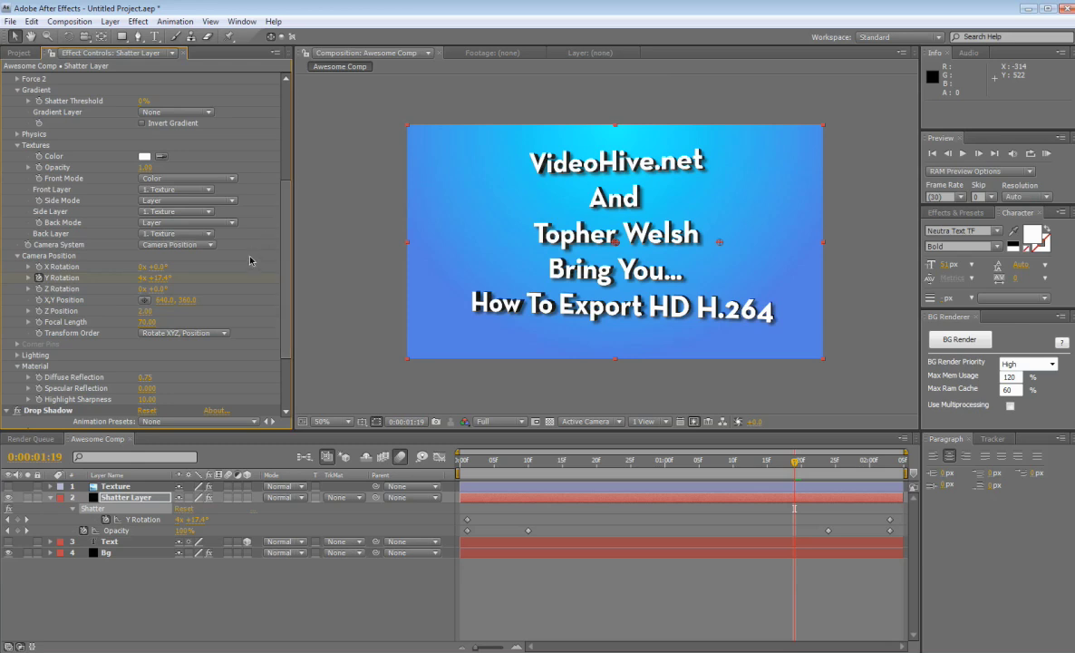
pyautogui.scroll(-4, 278, 309)
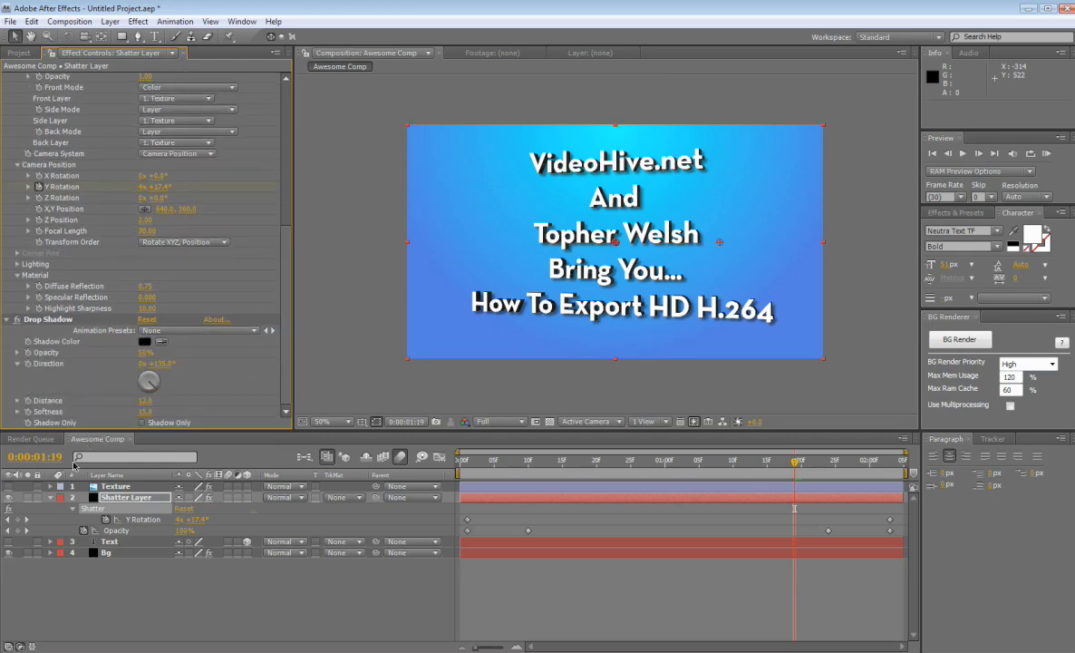
# Move the current time to 0:00:01:00 and switch to the Render Queue
pyautogui.click(665, 462)
pyautogui.click(40, 440)
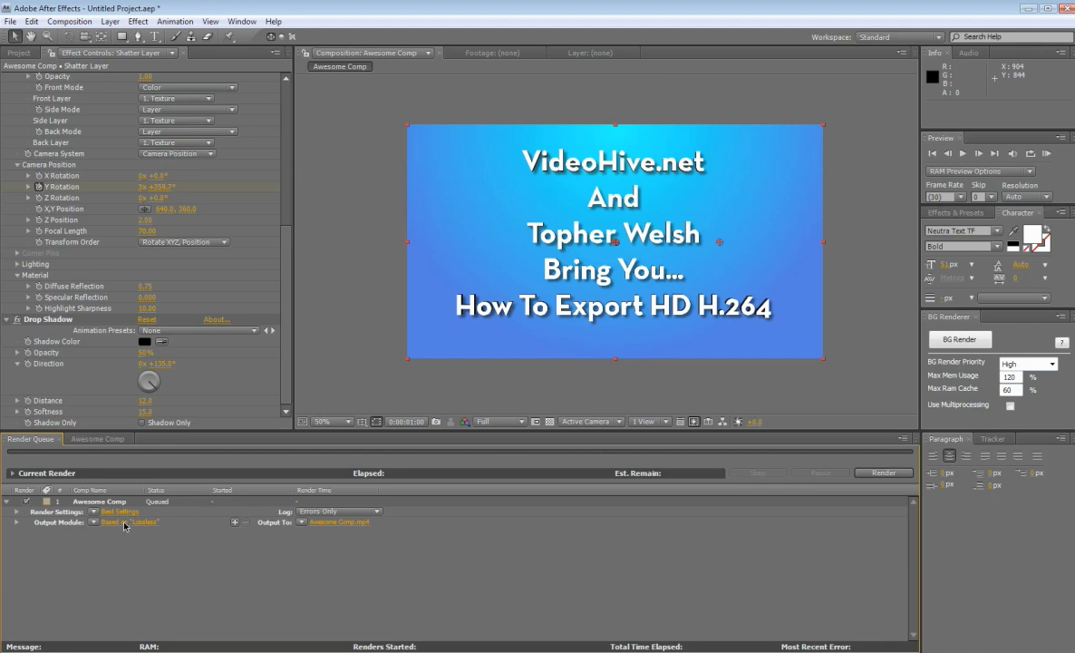
pyautogui.click(82, 22)
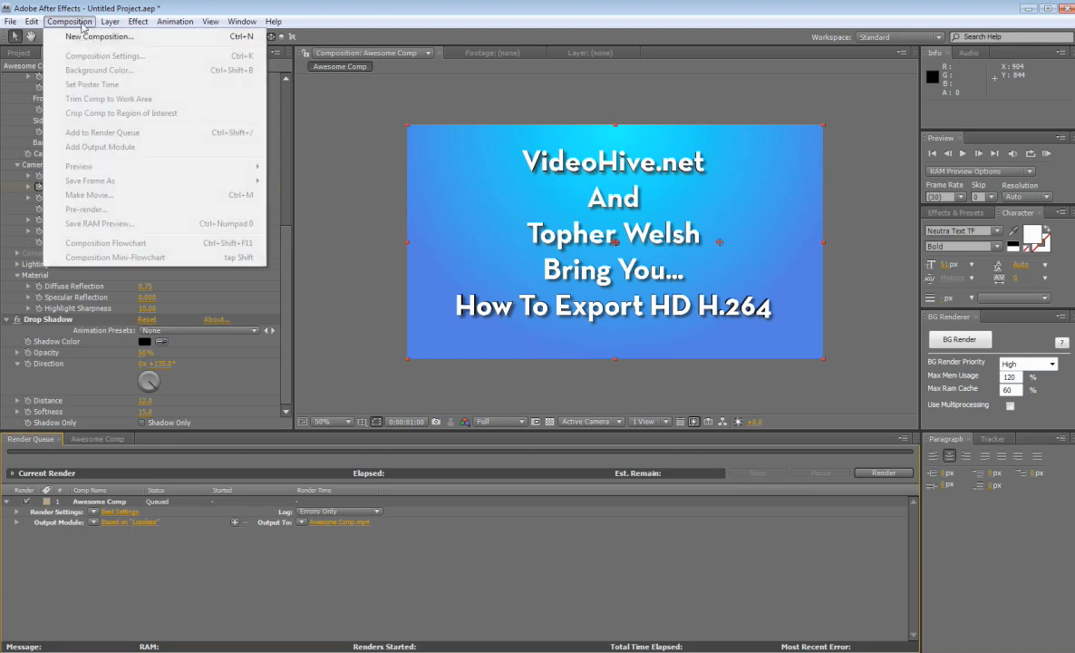
pyautogui.click(76, 24)
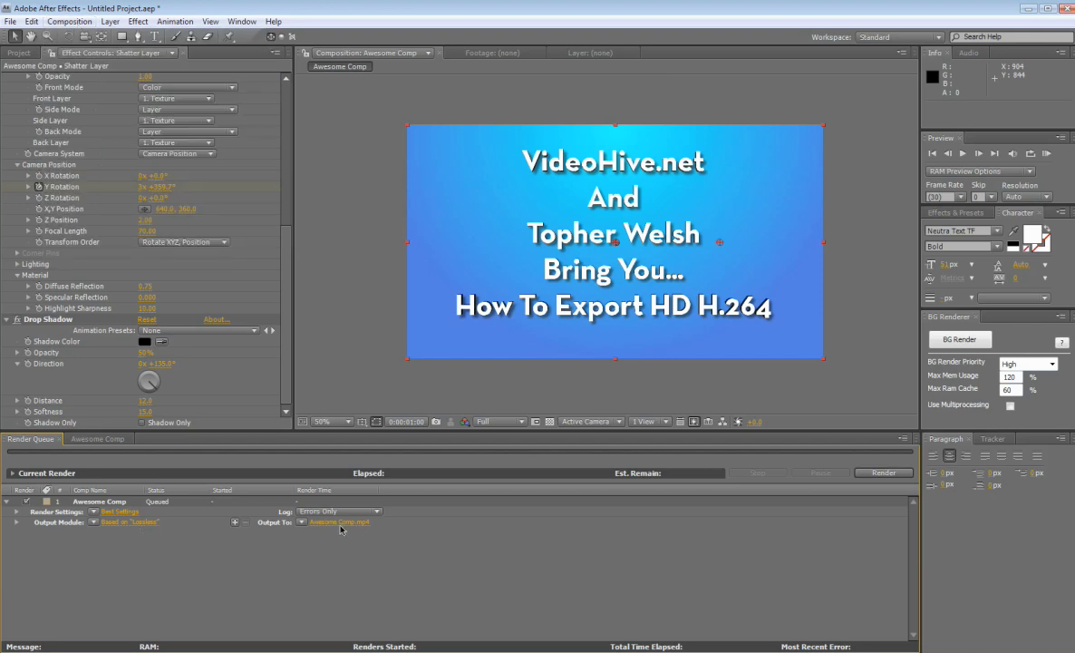
# Confirm H.264 as the output module format for Awesome Comp.mp4
pyautogui.click(128, 523)
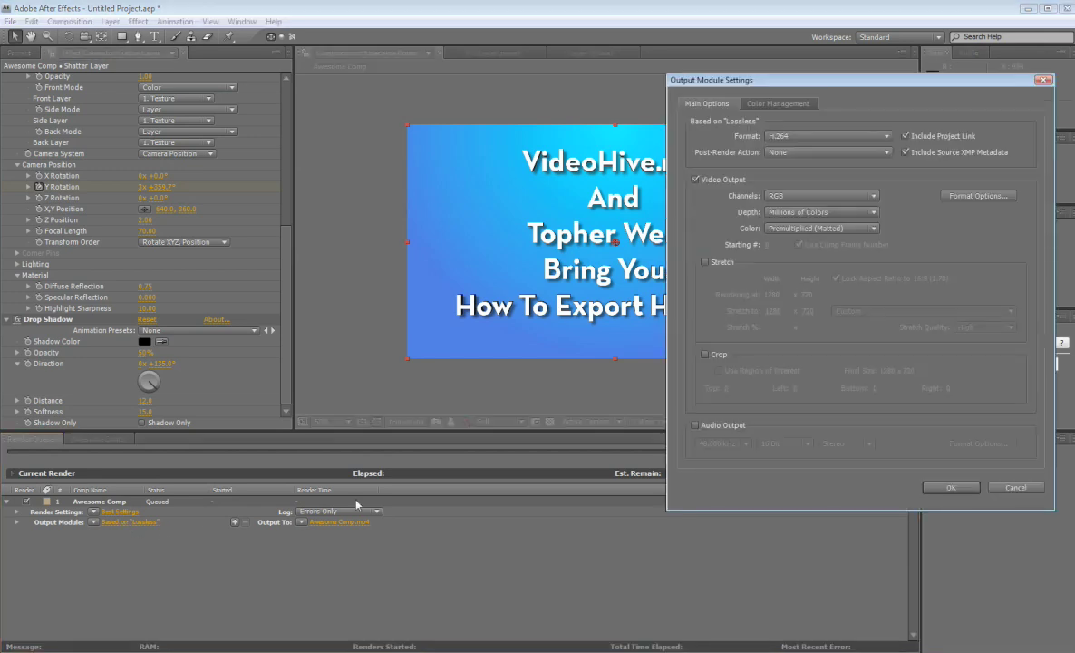
pyautogui.click(825, 136)
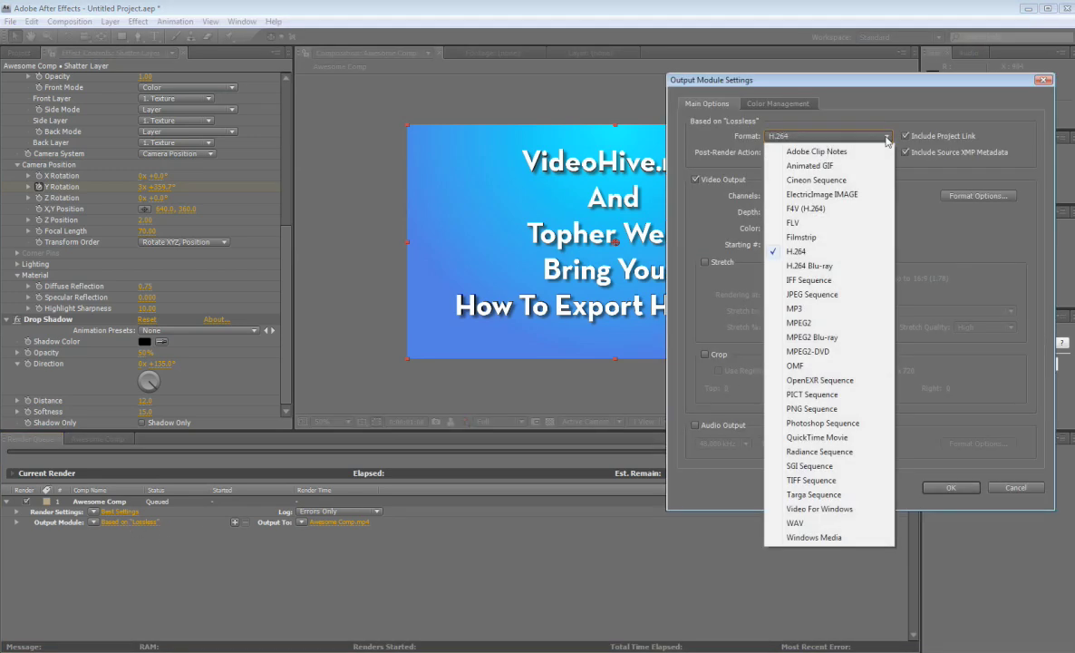
pyautogui.click(812, 256)
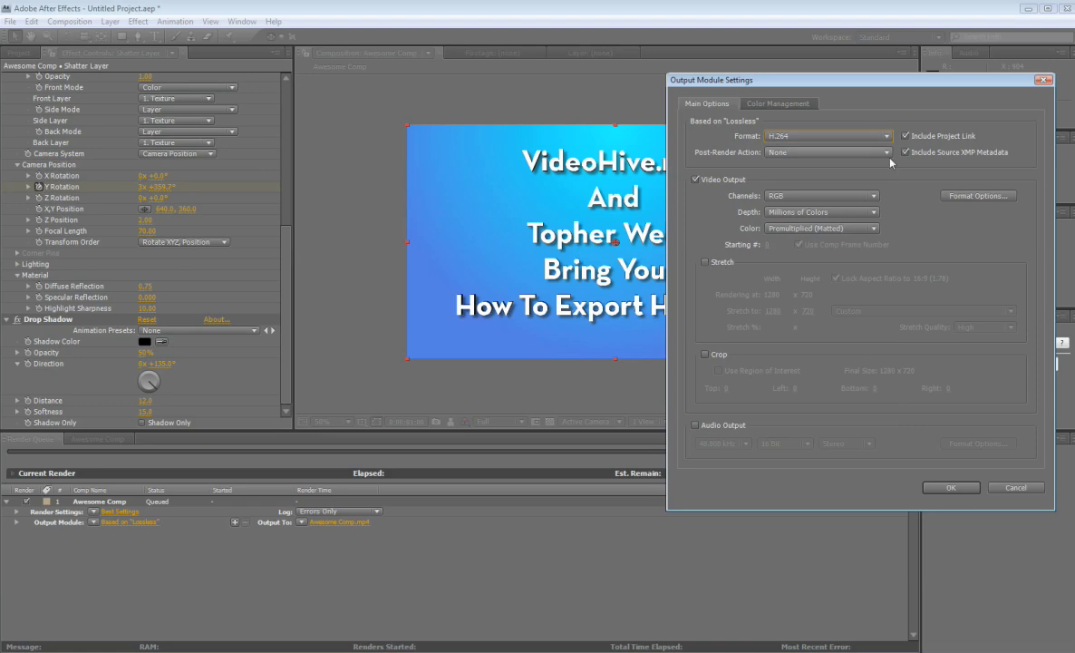
pyautogui.click(952, 488)
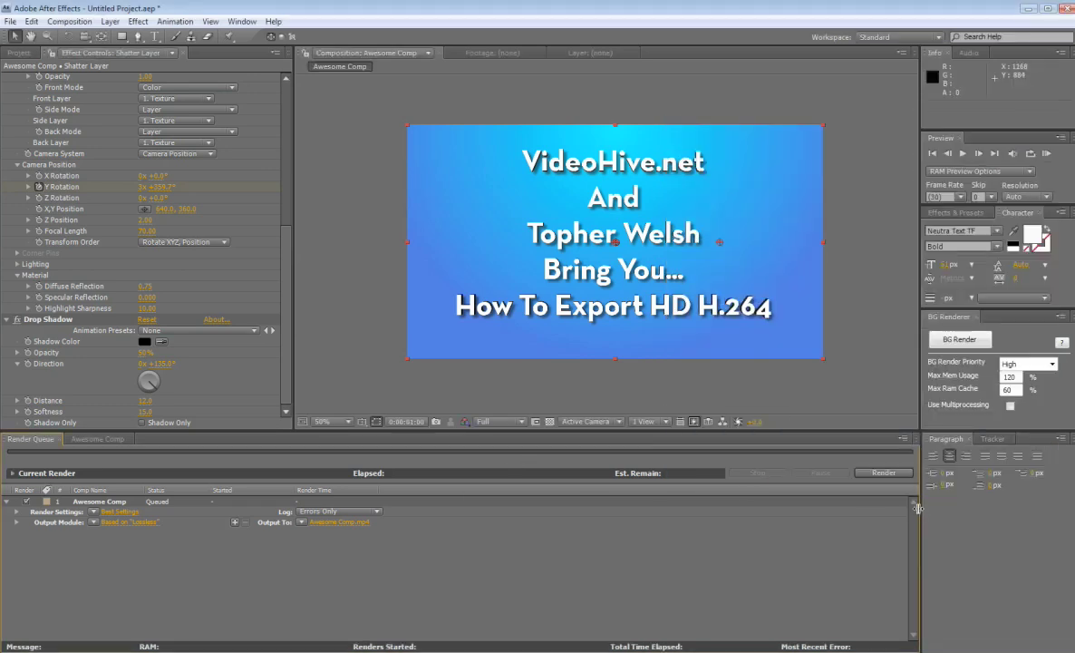
# Render Awesome Comp and dismiss the frame-dimensions error from the AEGP plugin
pyautogui.click(882, 472)
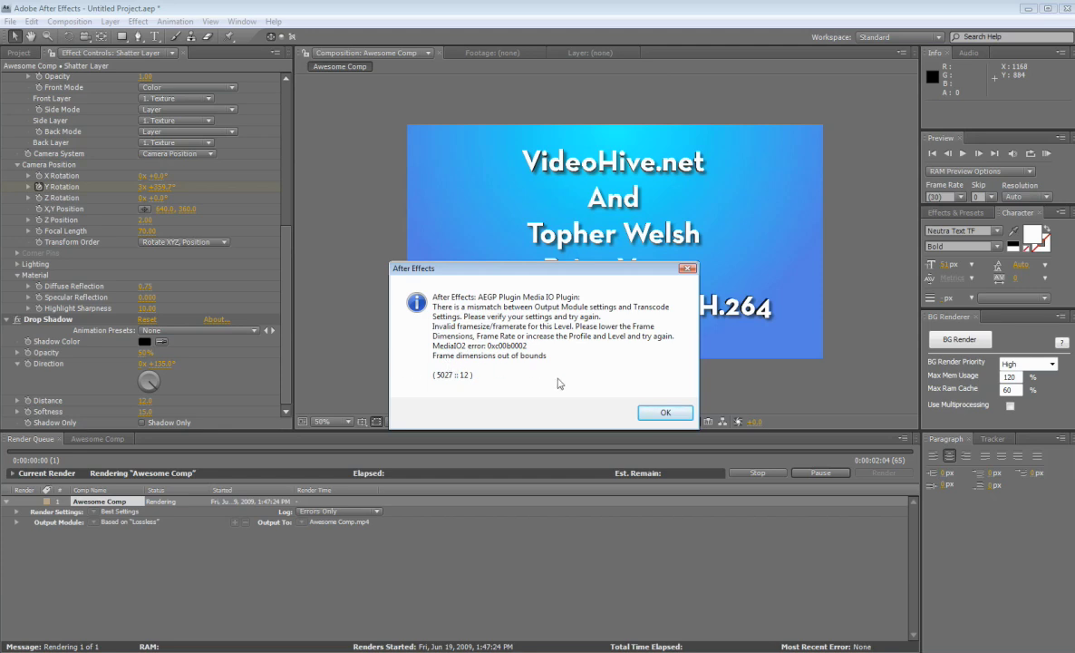
pyautogui.press('Return')
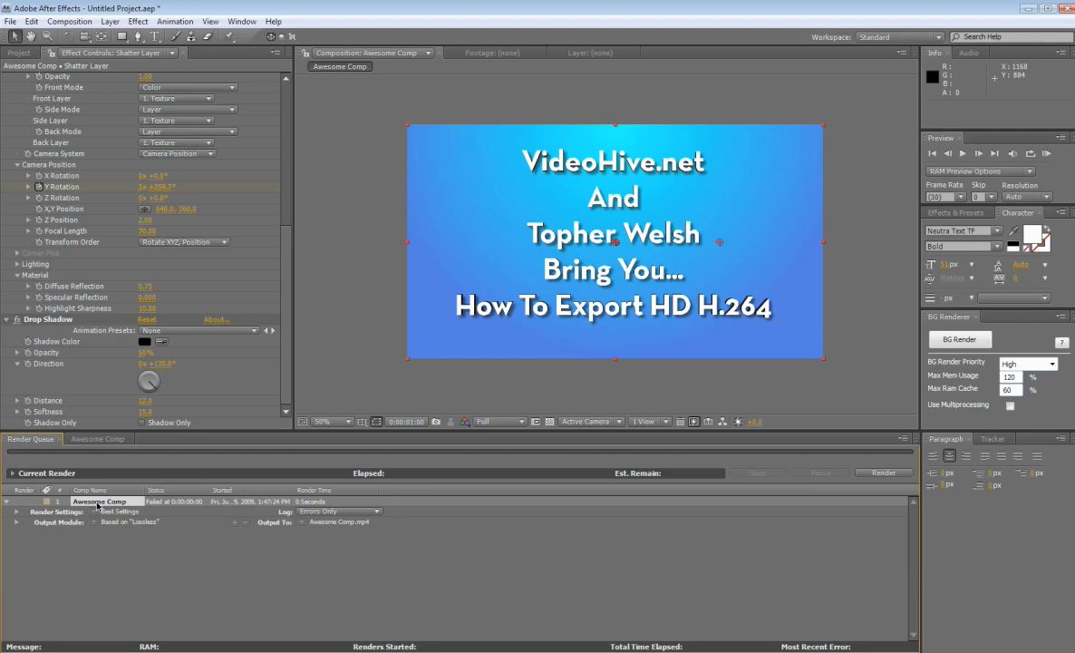
# Duplicate the failed queue item and set its output format to QuickTime Movie
pyautogui.hotkey('ctrl', 'd')
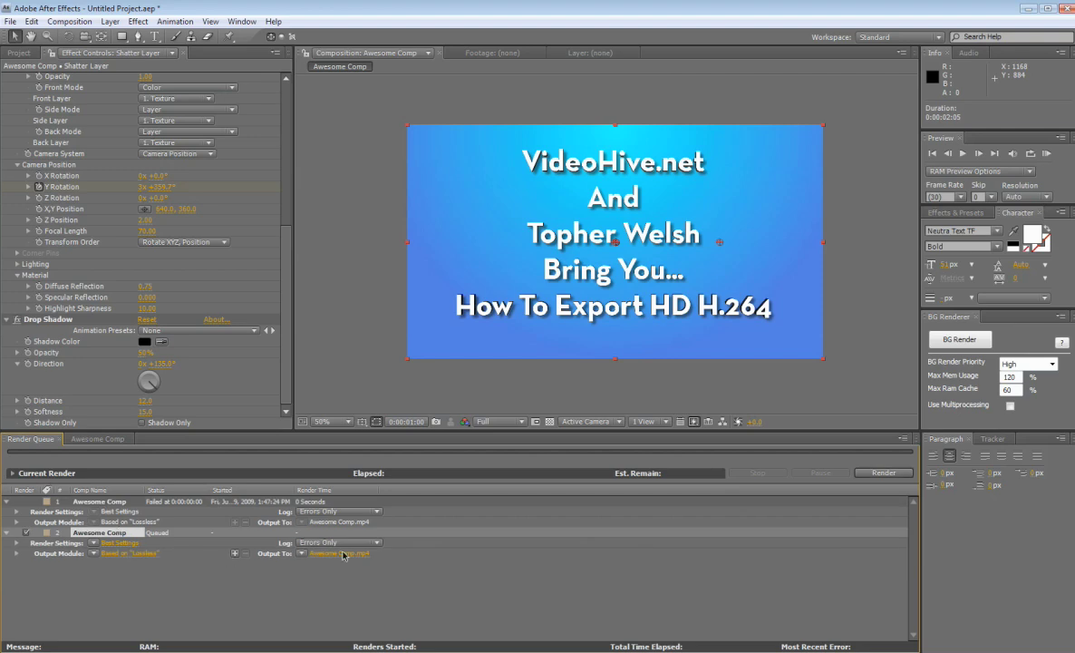
pyautogui.click(136, 556)
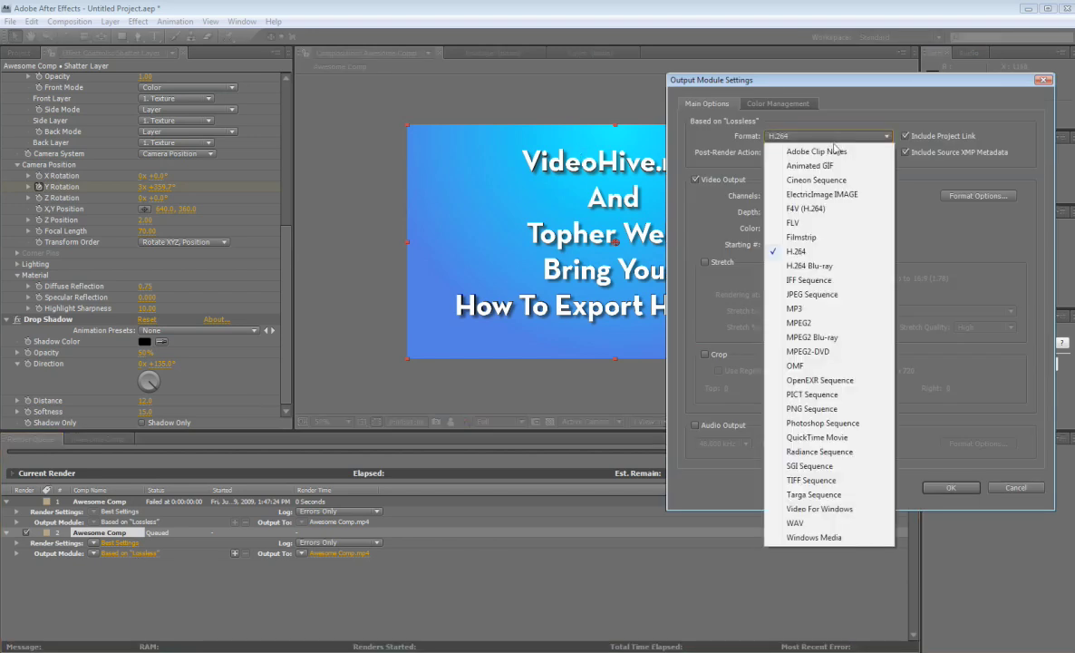
pyautogui.click(824, 439)
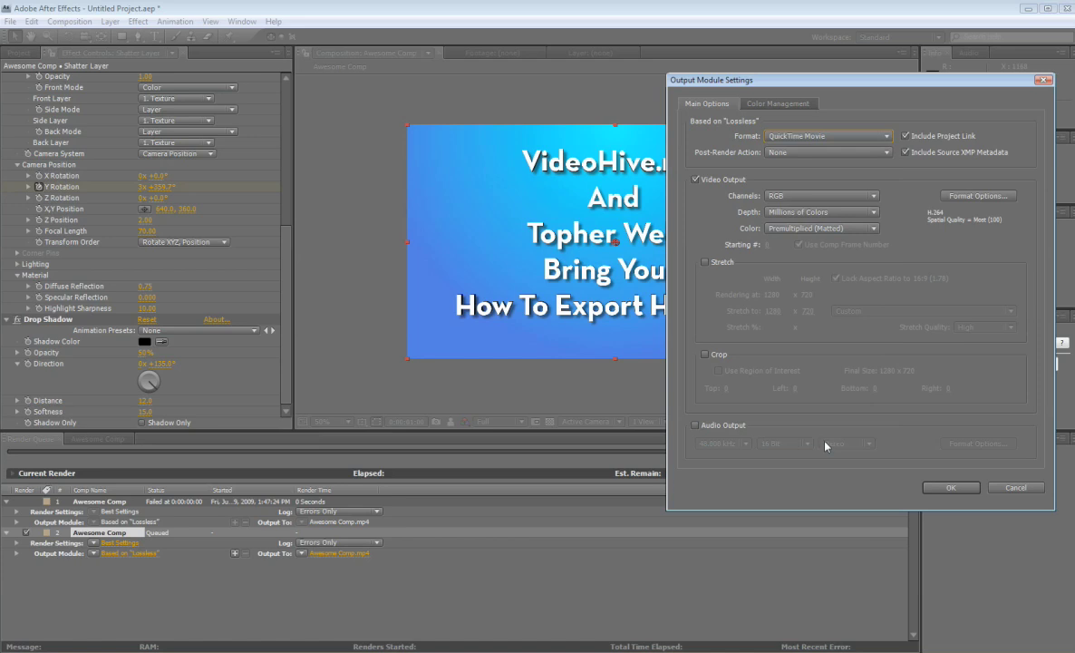
# Change the QuickTime video compression type from Animation to H.264
pyautogui.click(972, 199)
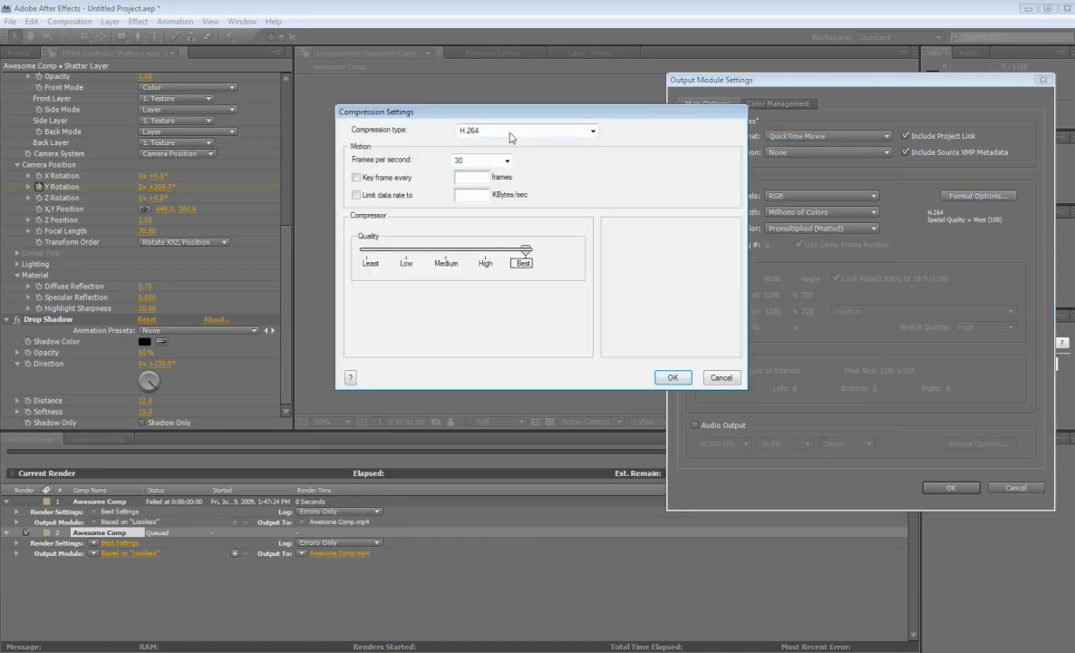
pyautogui.click(511, 133)
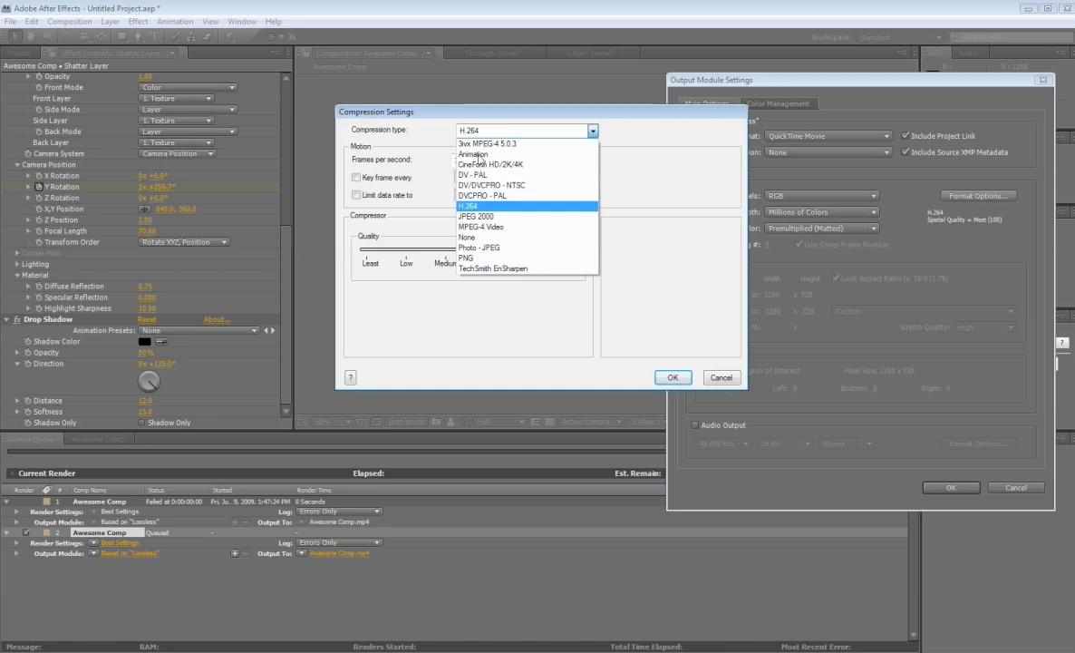
pyautogui.click(478, 155)
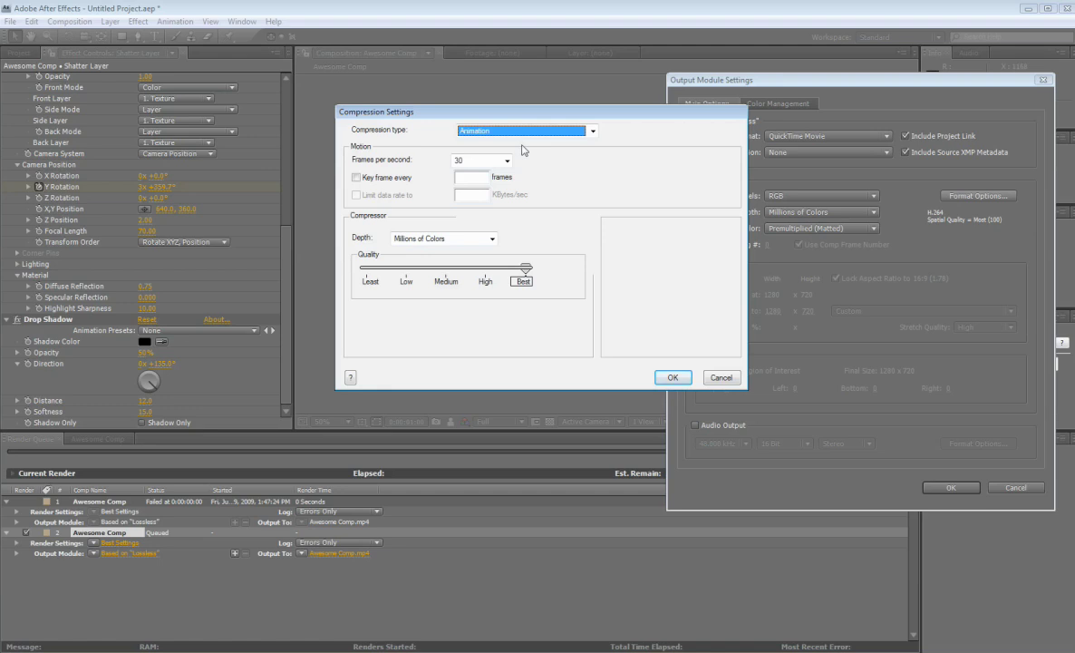
pyautogui.click(594, 132)
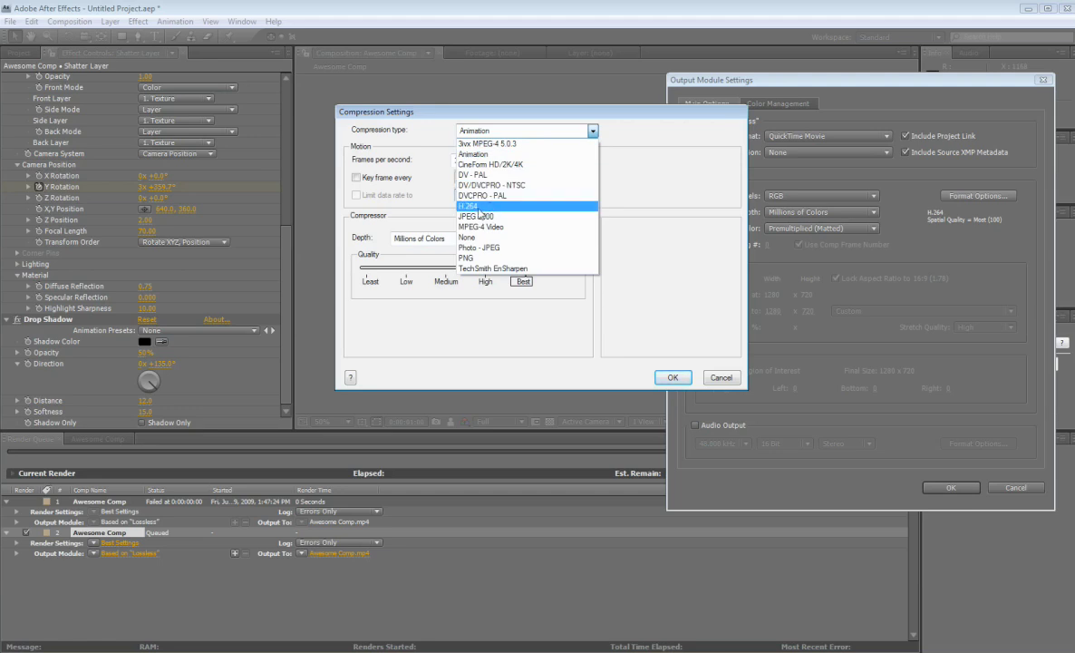
pyautogui.click(478, 209)
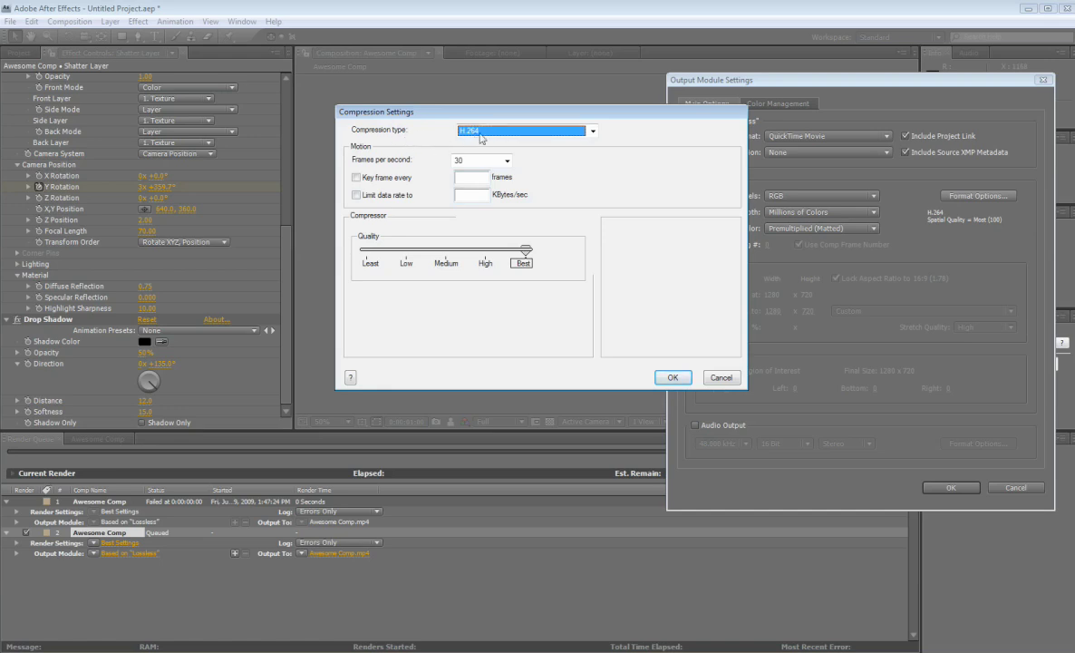
pyautogui.click(674, 375)
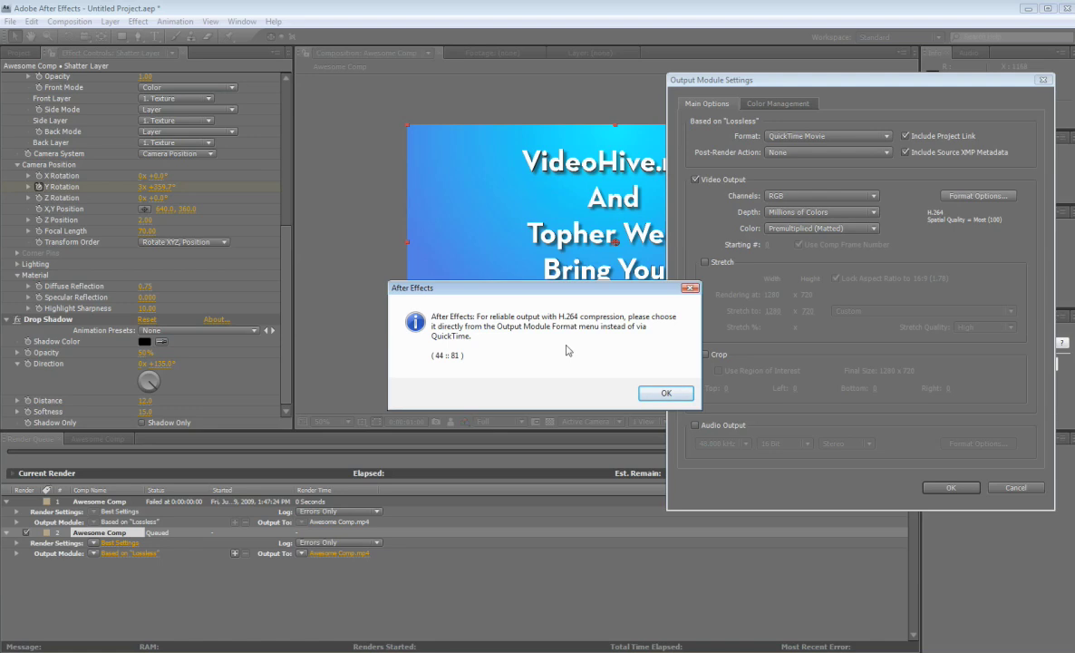
# Accept the H.264 output settings and name the output file 'Awesome COMPO'
pyautogui.click(667, 395)
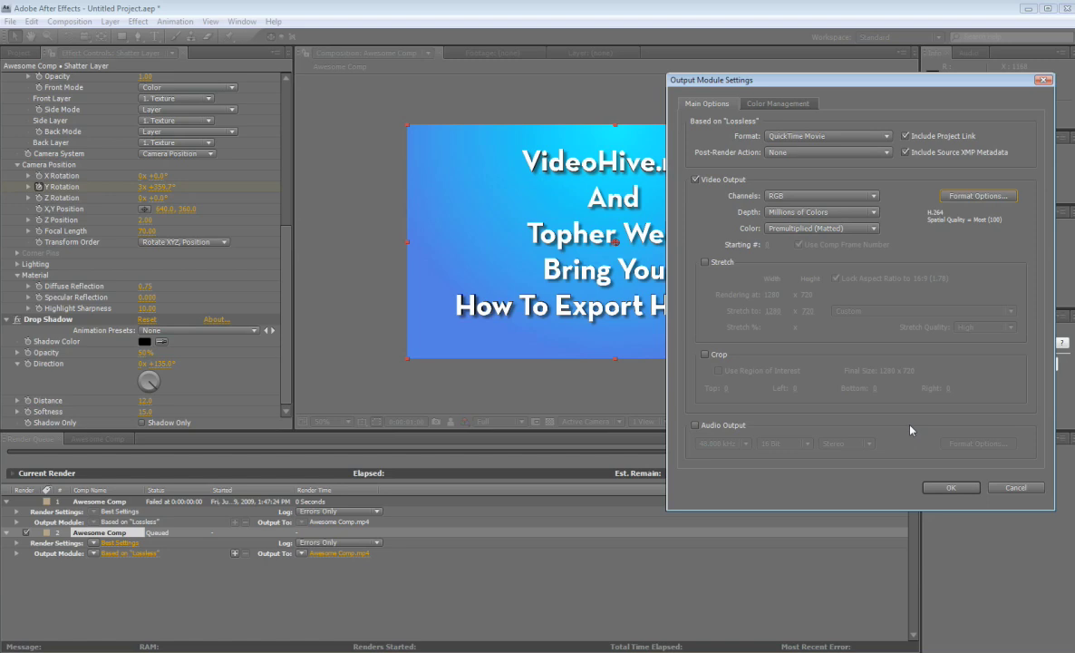
pyautogui.click(949, 489)
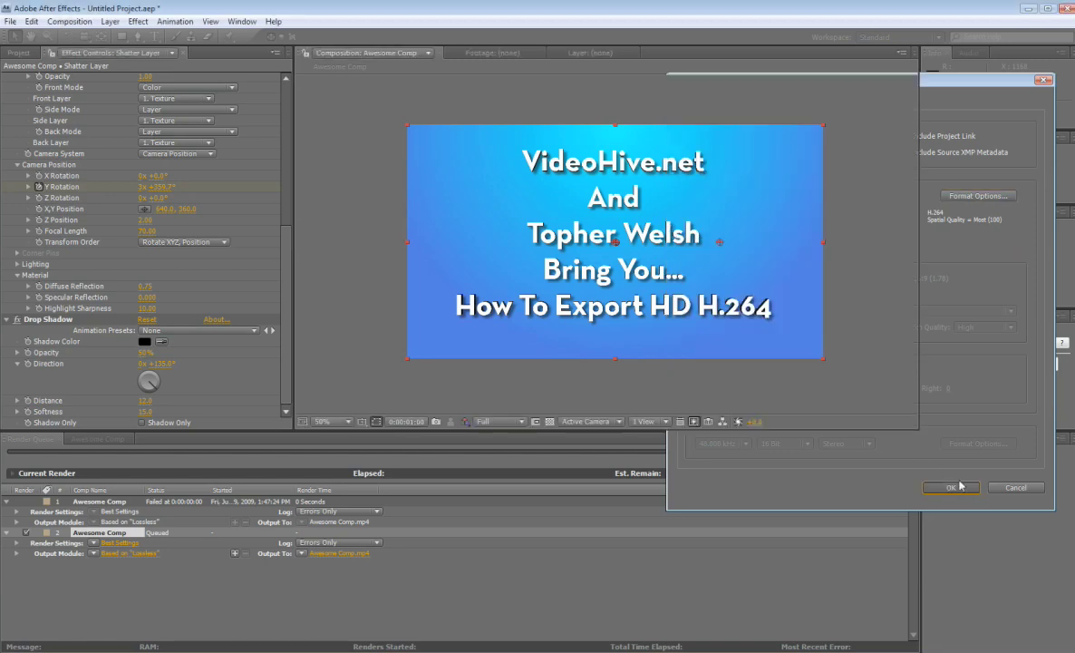
pyautogui.click(353, 553)
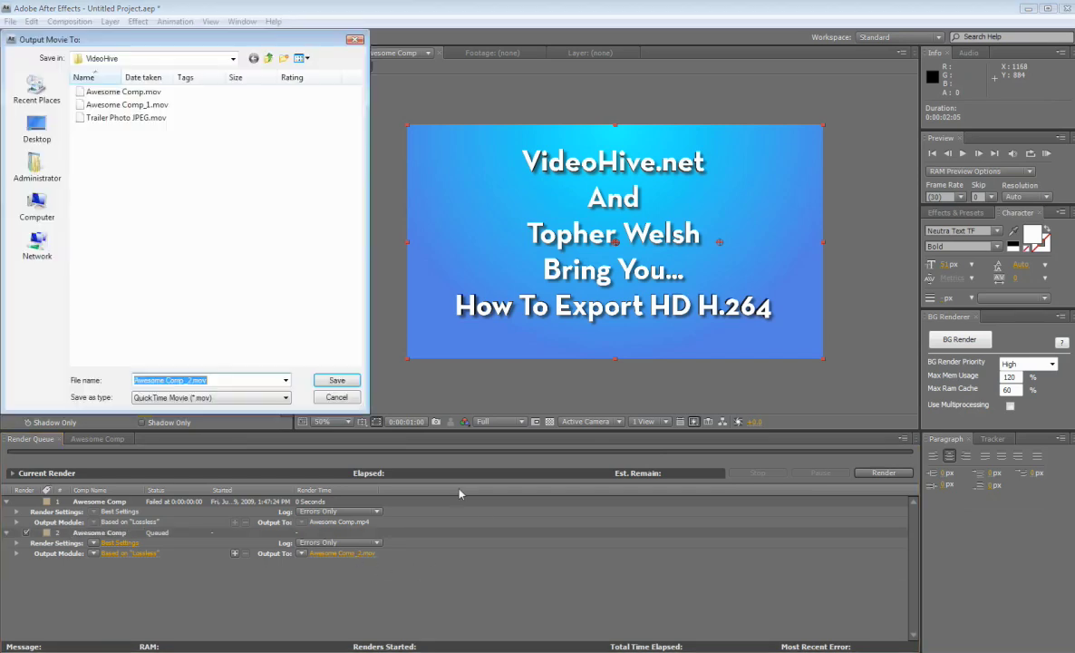
pyautogui.write('Aweomse')
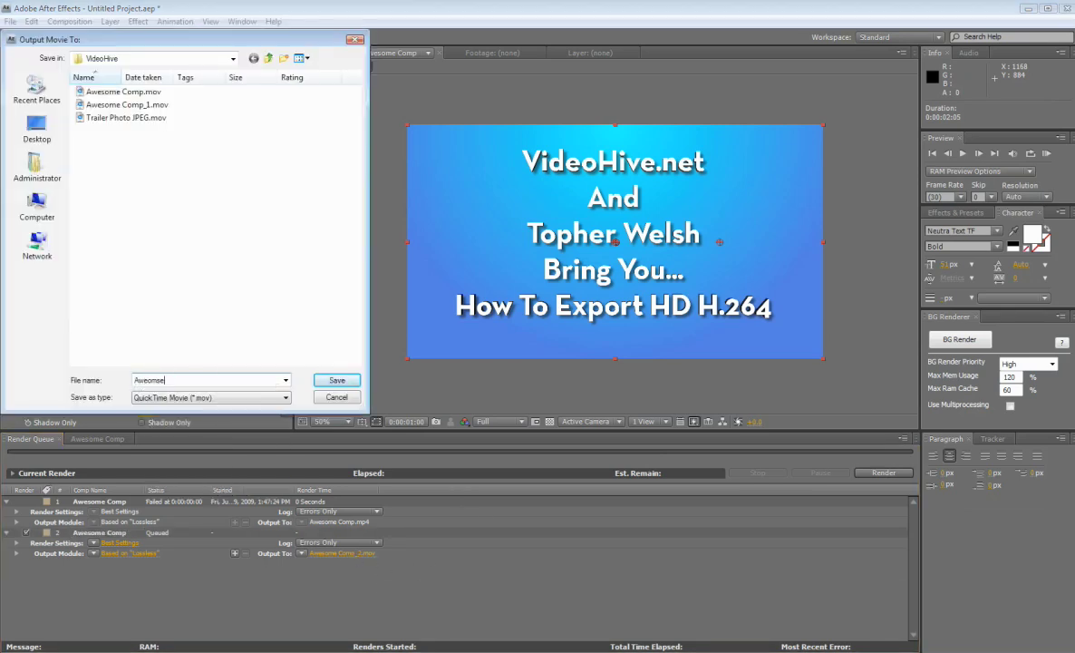
pyautogui.press('BackSpace')
pyautogui.press('BackSpace')
pyautogui.press('BackSpace')
pyautogui.press('BackSpace')
pyautogui.press('BackSpace')
pyautogui.press('BackSpace')
pyautogui.write('wesome COMP')
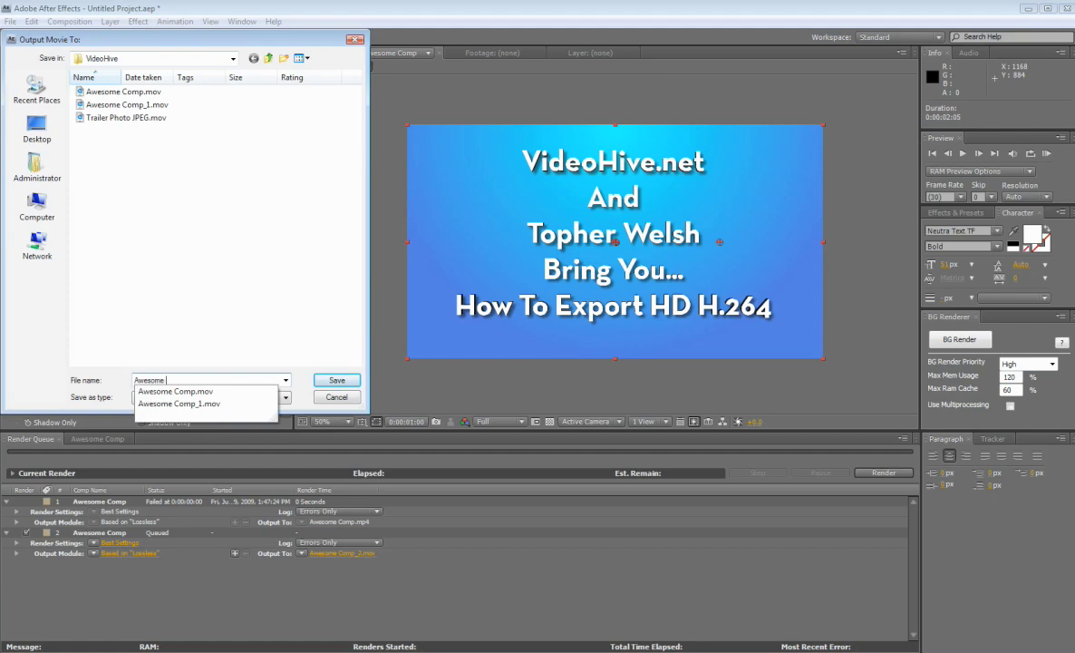
pyautogui.write('O')
pyautogui.press('Return')
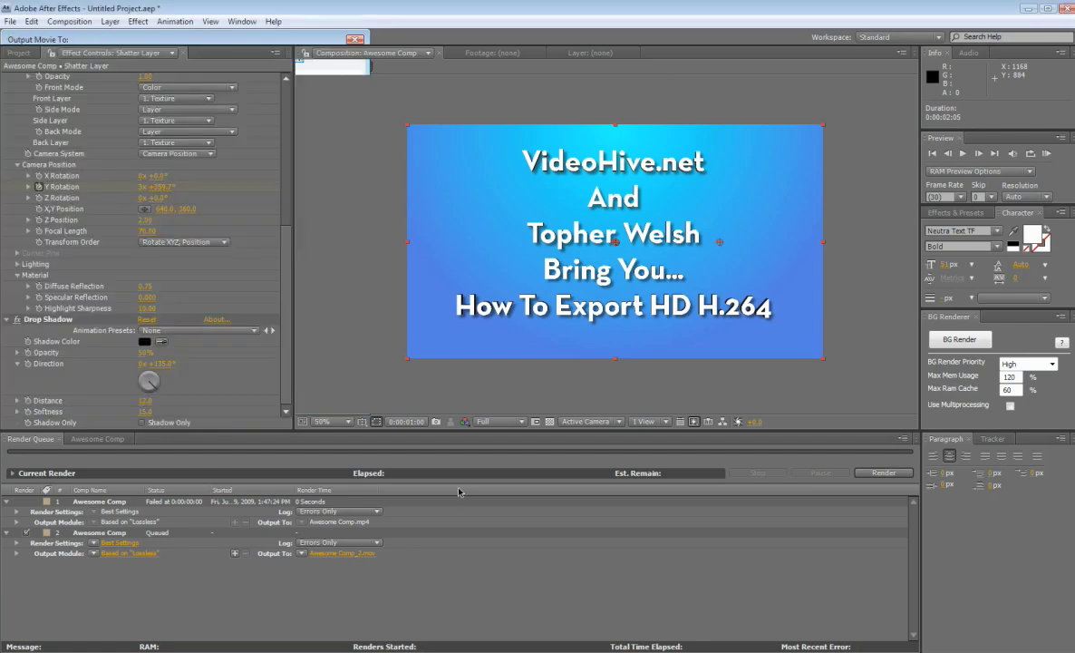
# Render the QuickTime movie, play it, pause, rewind to the start, and close QuickTime Player
pyautogui.click(876, 474)
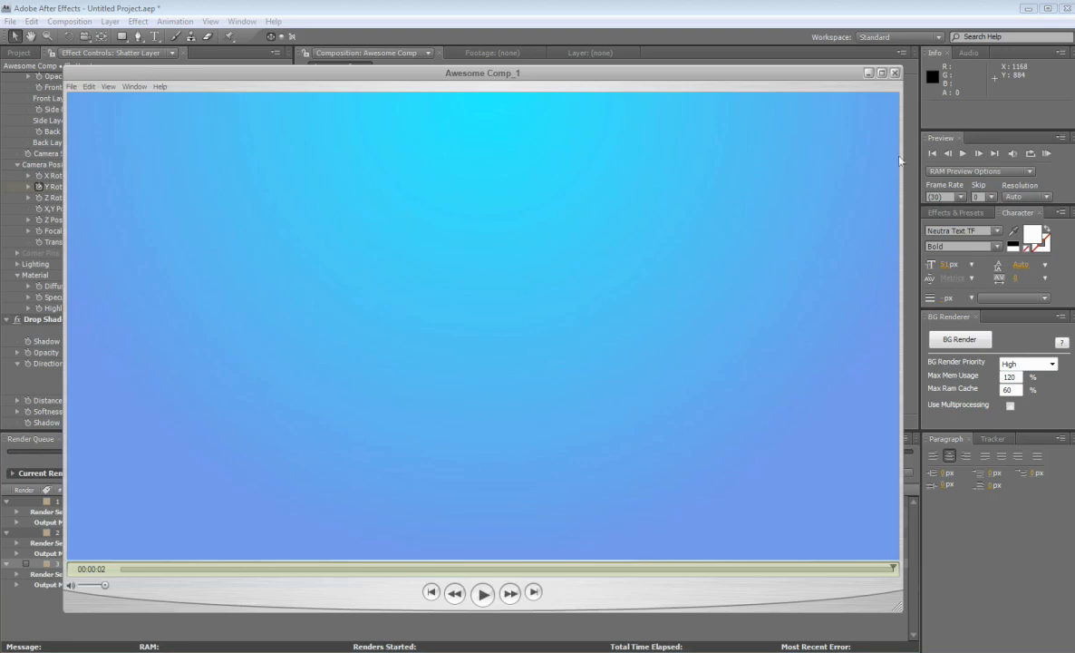
pyautogui.click(483, 596)
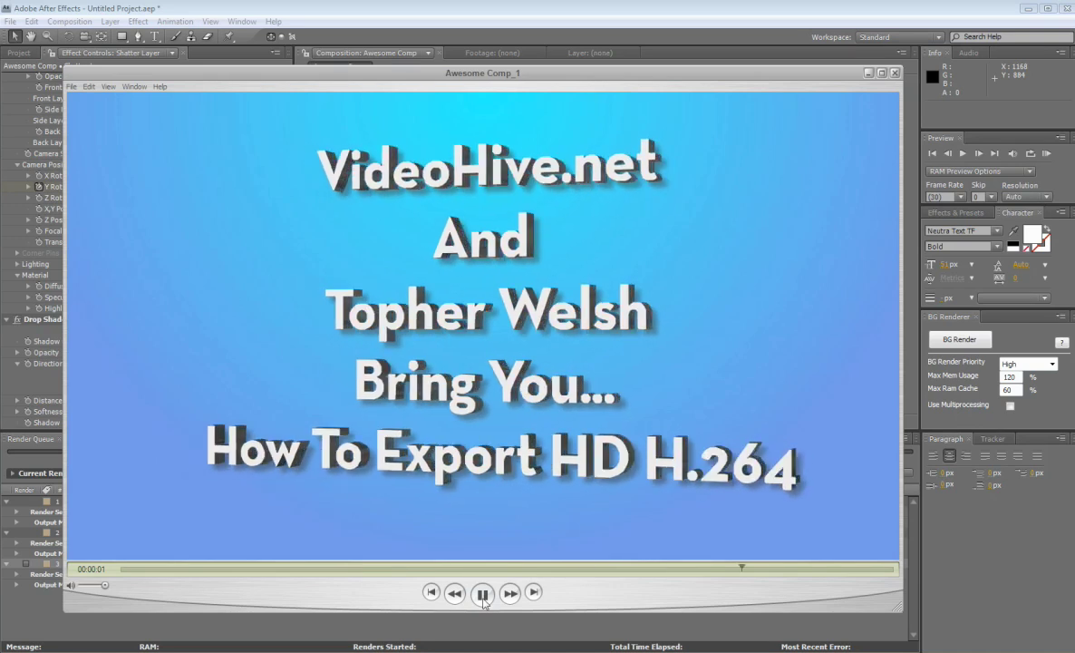
pyautogui.click(483, 594)
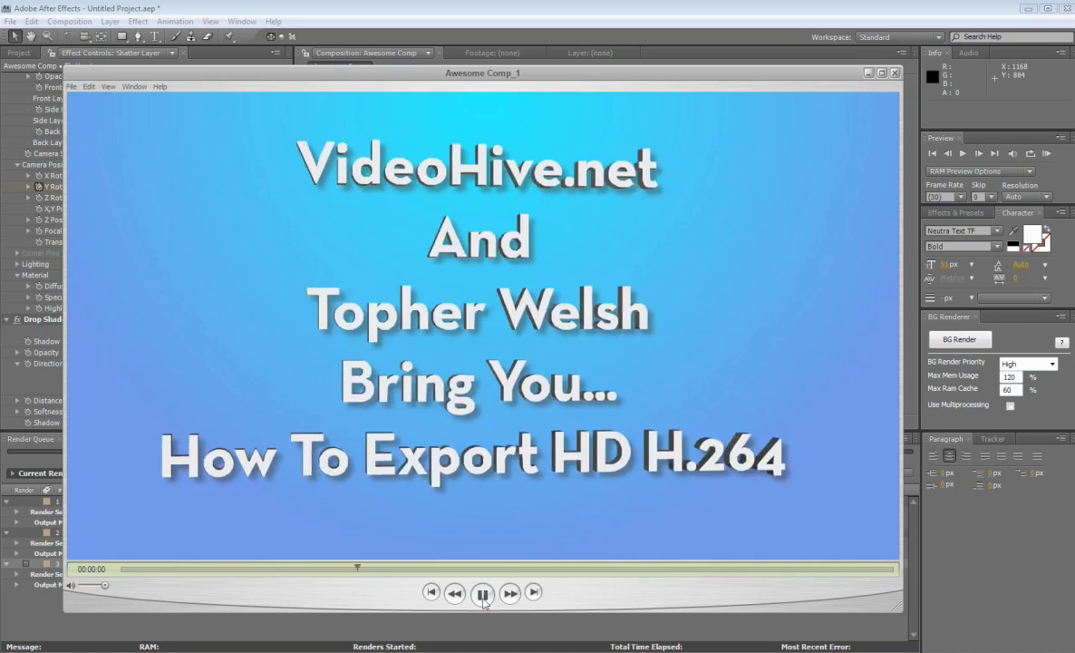
pyautogui.click(577, 569)
pyautogui.moveTo(582, 571); pyautogui.dragTo(485, 578)
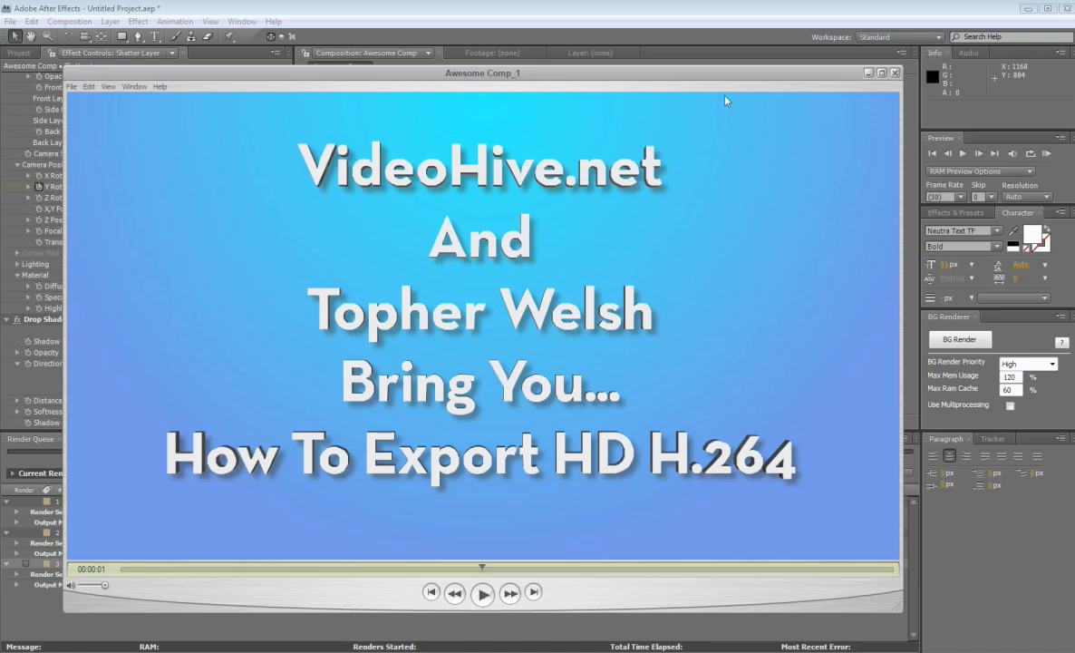
pyautogui.click(662, 7)
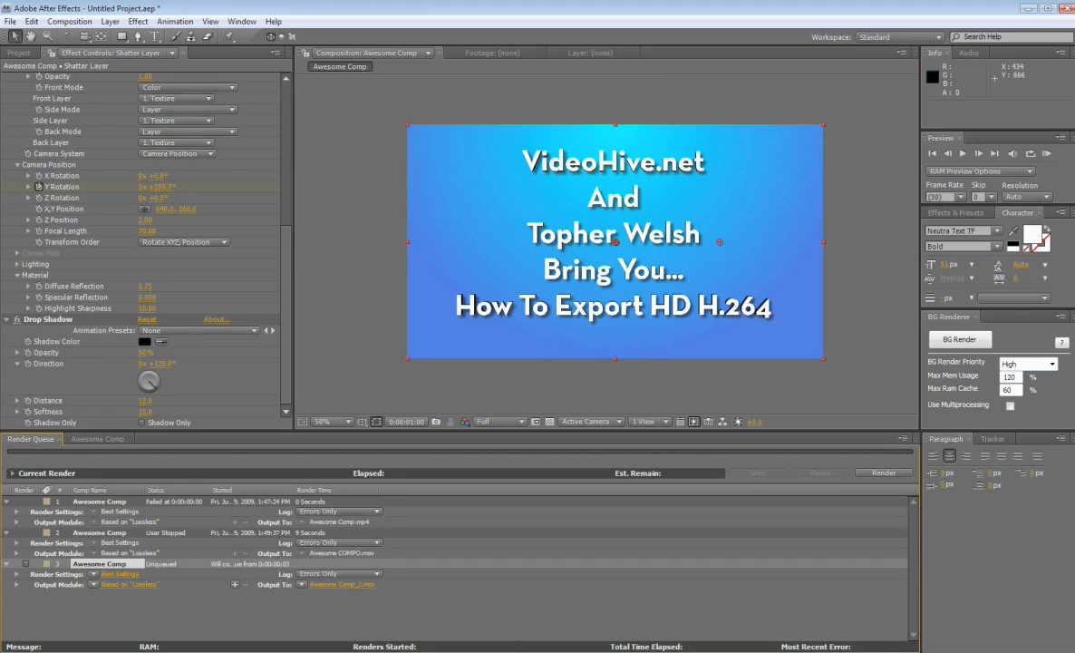
# Switch to Firefox, scroll the Inside the Hive blog, then go to the VisualFXtuts.com tab
pyautogui.hotkey('alt', 'Tab')
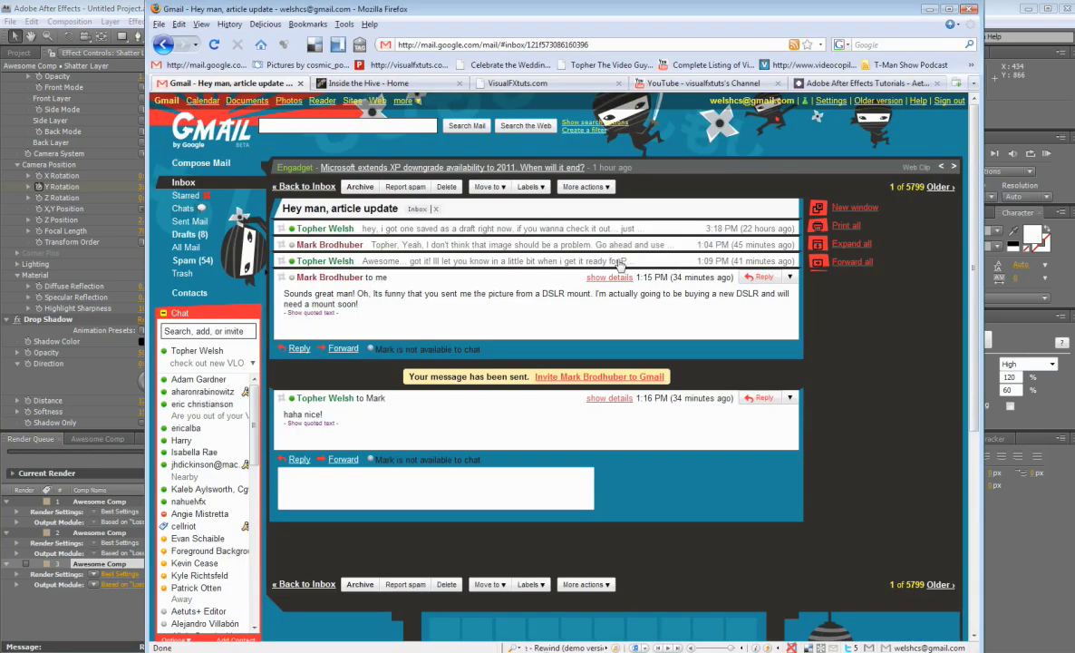
pyautogui.click(389, 83)
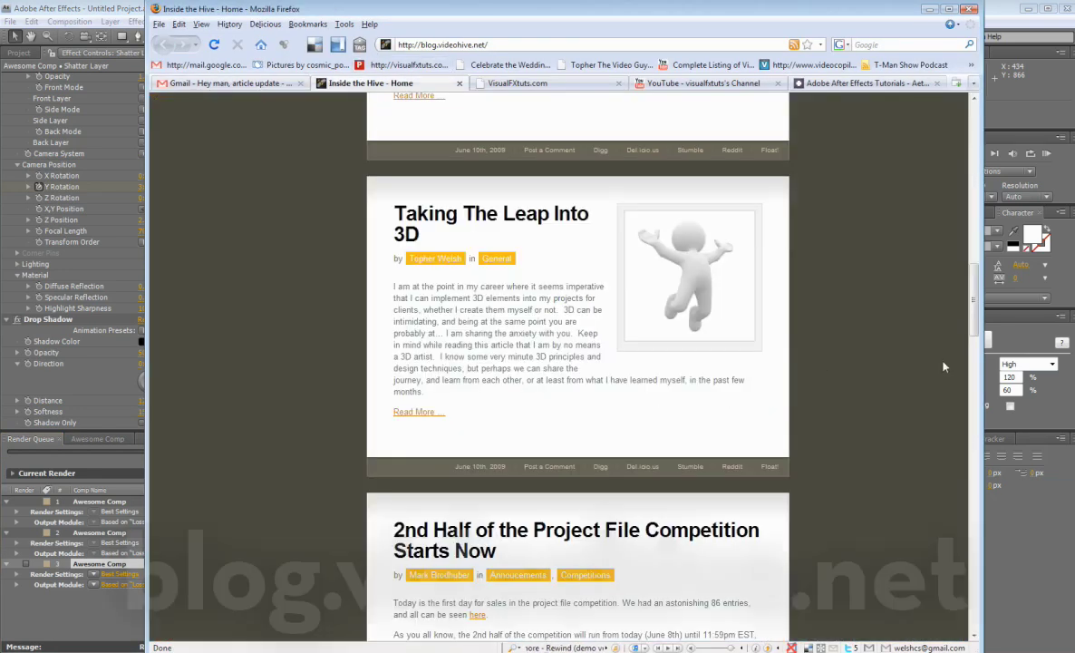
pyautogui.scroll(5, 973, 263)
pyautogui.moveTo(973, 263); pyautogui.dragTo(521, 90)
pyautogui.click(518, 87)
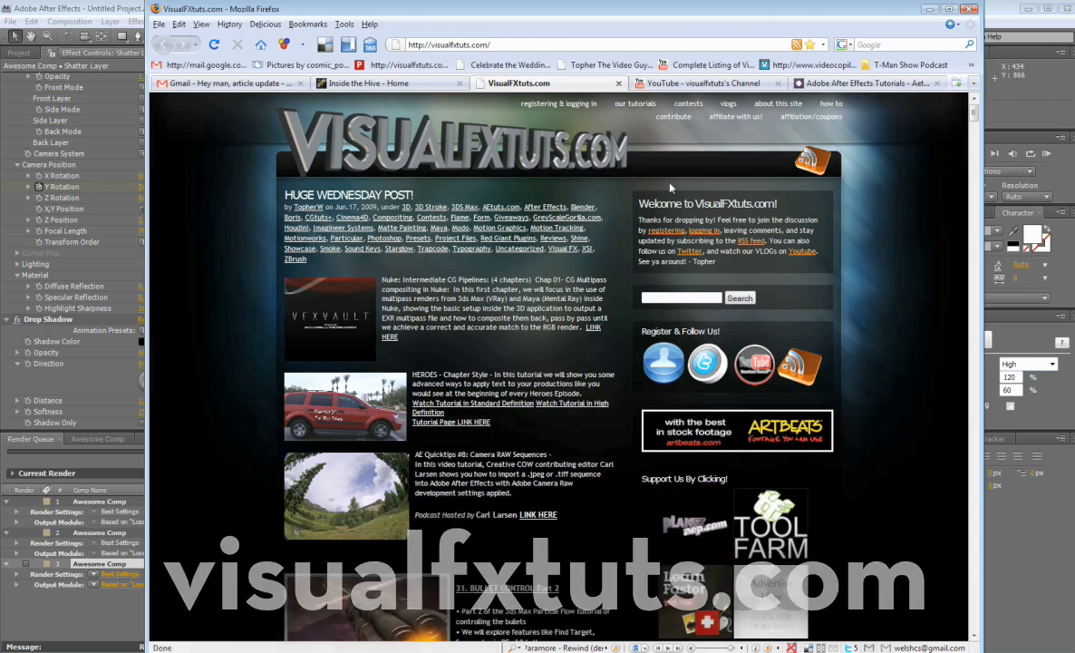
# Scroll through the visualfxtuts YouTube channel's videos, then return to the Inside the Hive tab
pyautogui.click(703, 83)
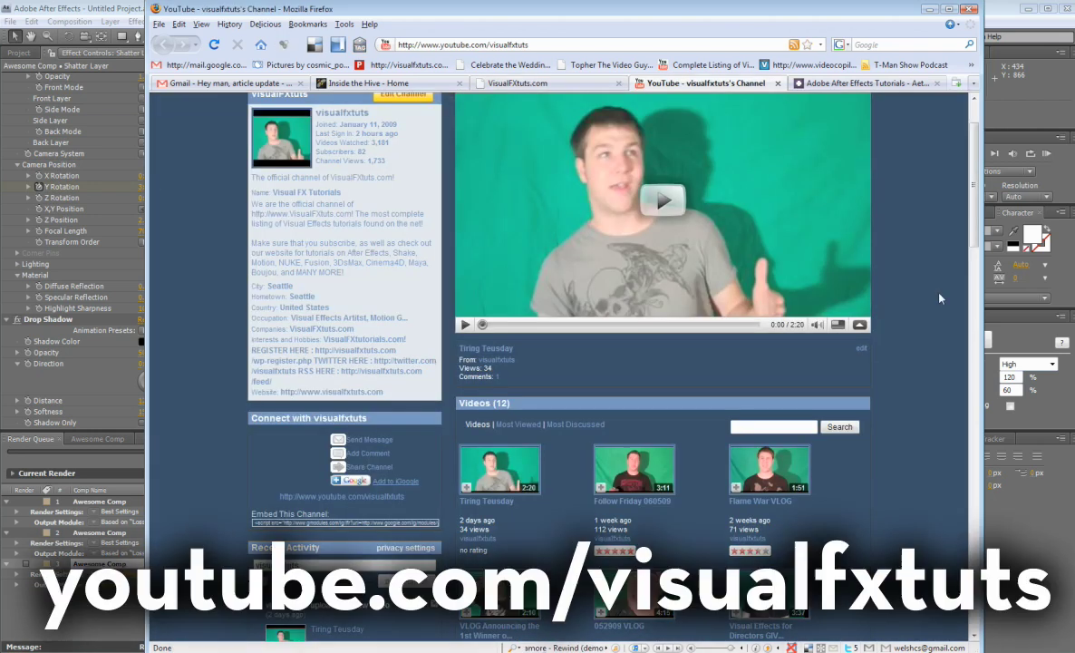
pyautogui.scroll(2, 976, 170)
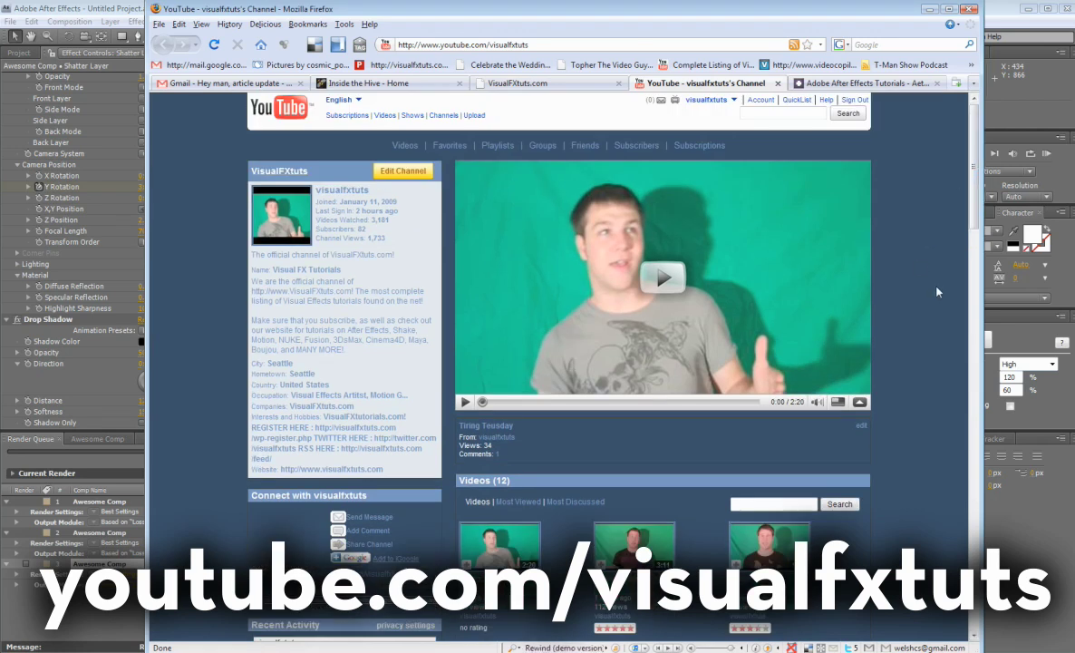
pyautogui.scroll(-1, 952, 272)
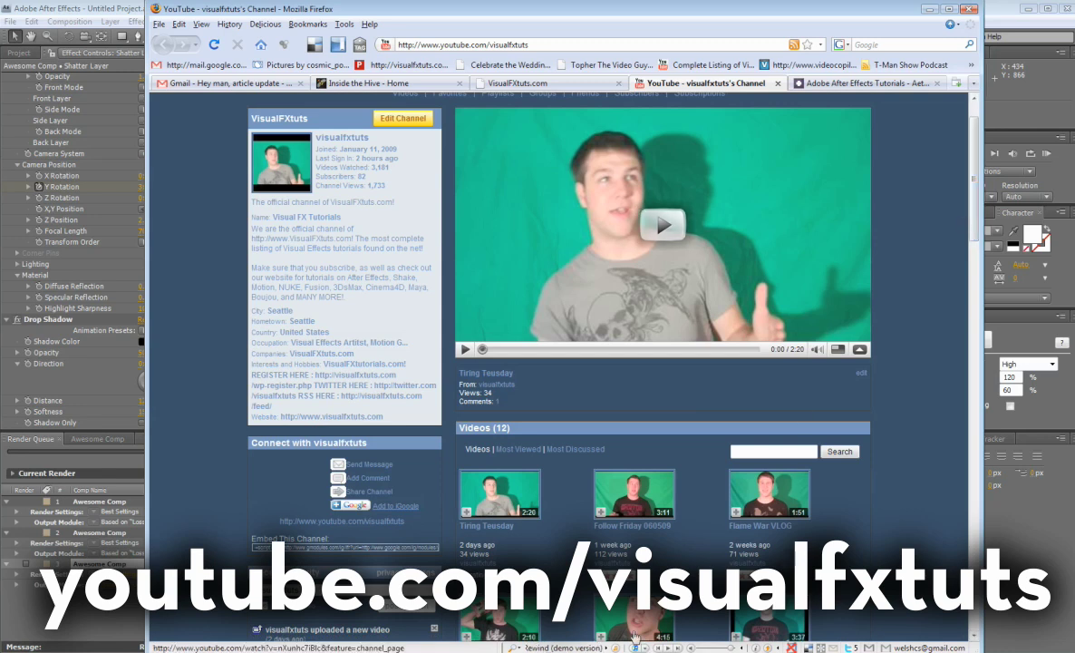
pyautogui.scroll(-5, 675, 378)
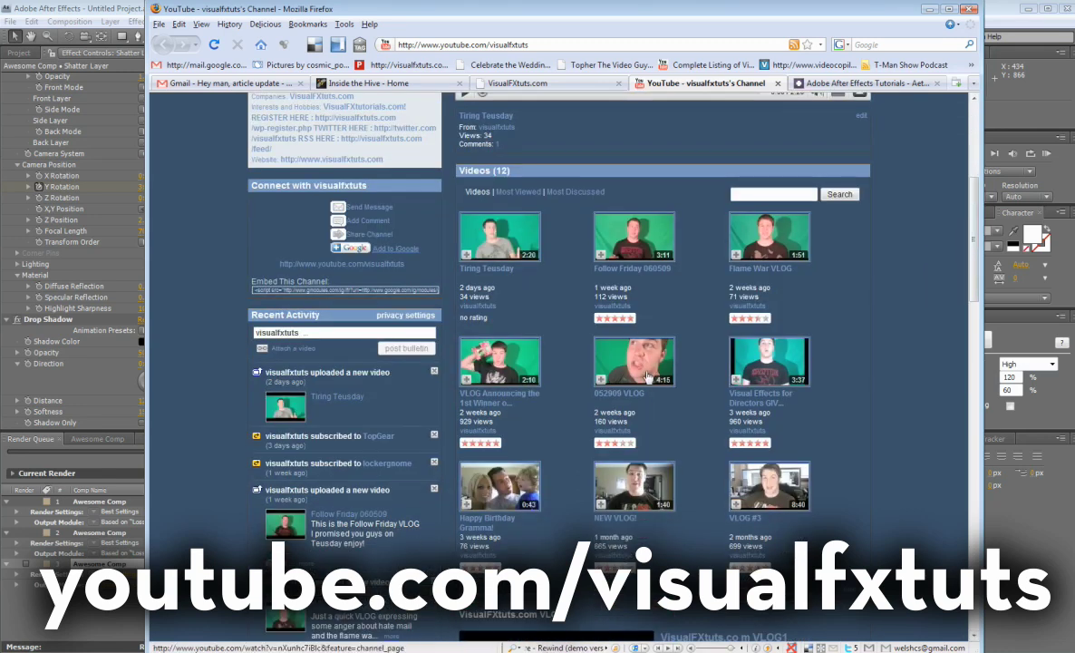
pyautogui.scroll(6, 902, 217)
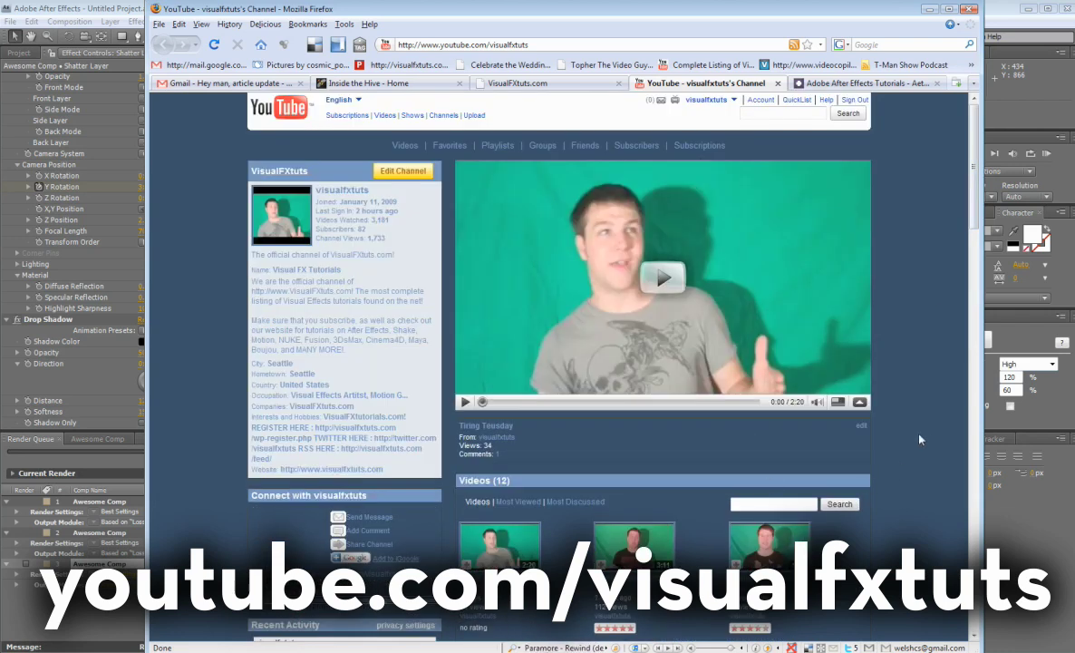
pyautogui.click(367, 83)
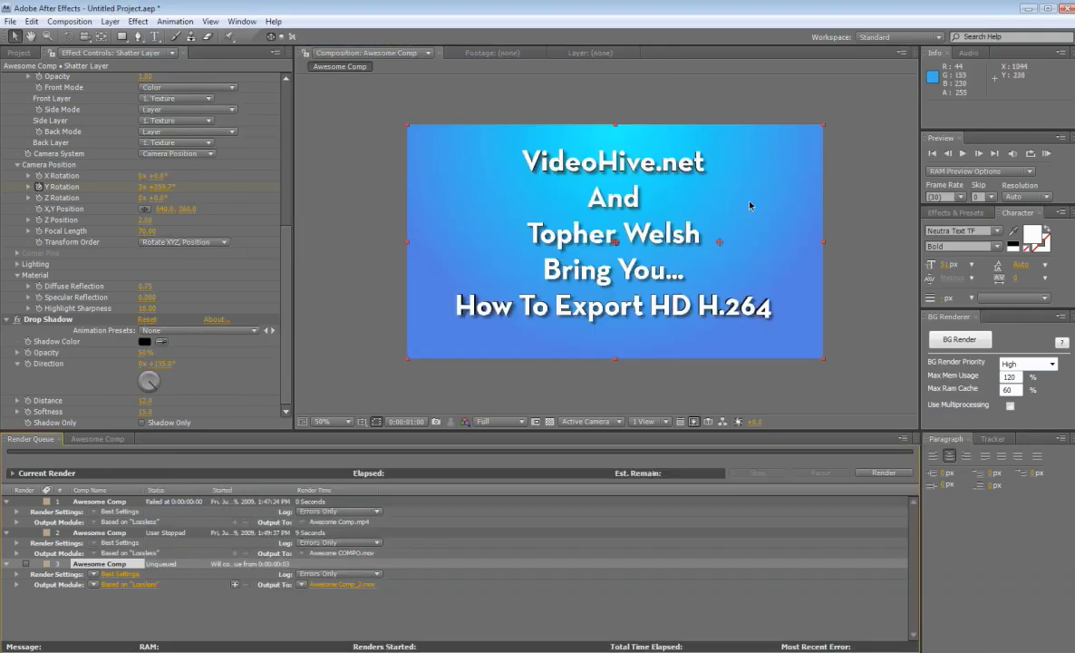